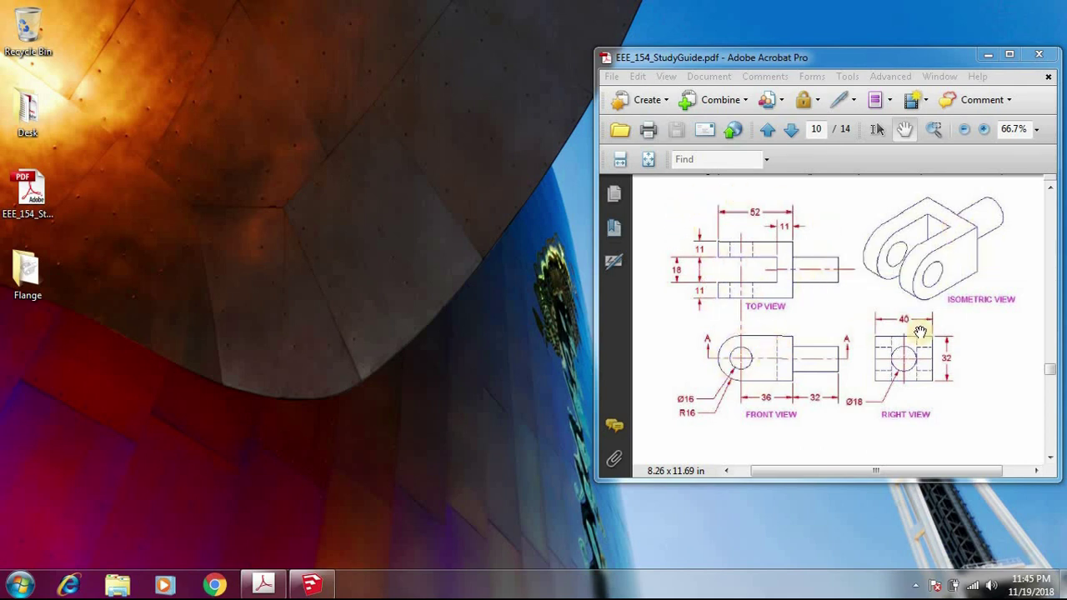
# Step: Close the finished Flange model and launch SketchUp Pro 2017 with a new model from the default template
pyautogui.click(313, 587)
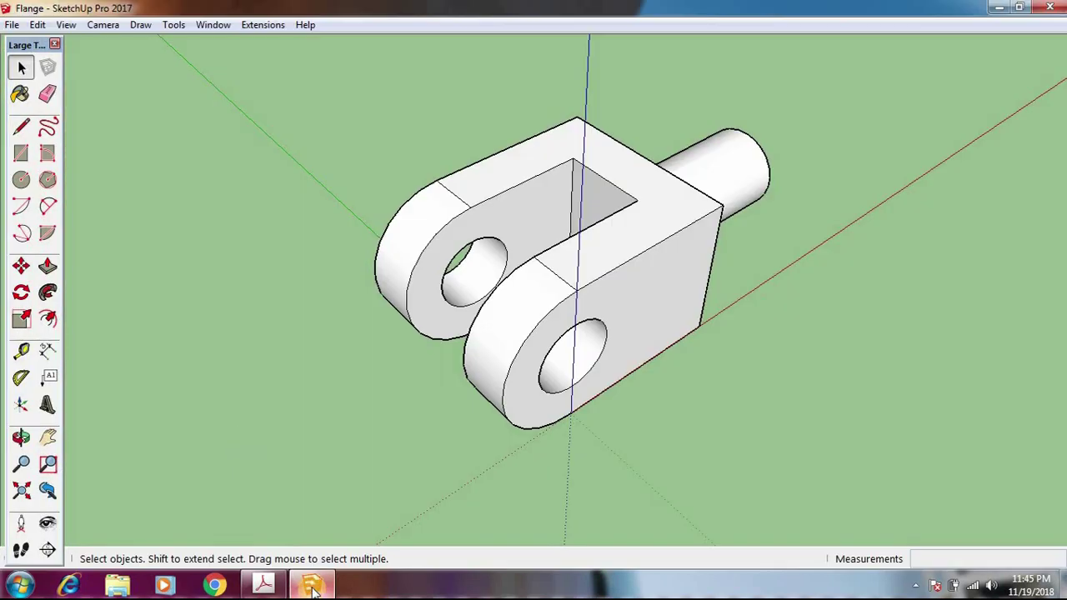
pyautogui.click(1056, 10)
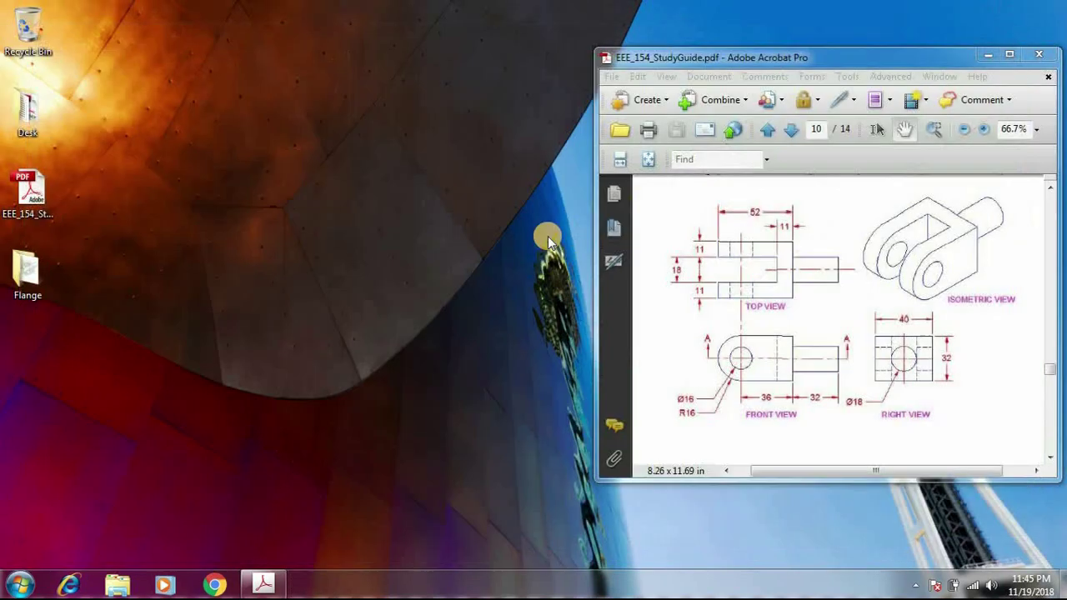
pyautogui.click(20, 585)
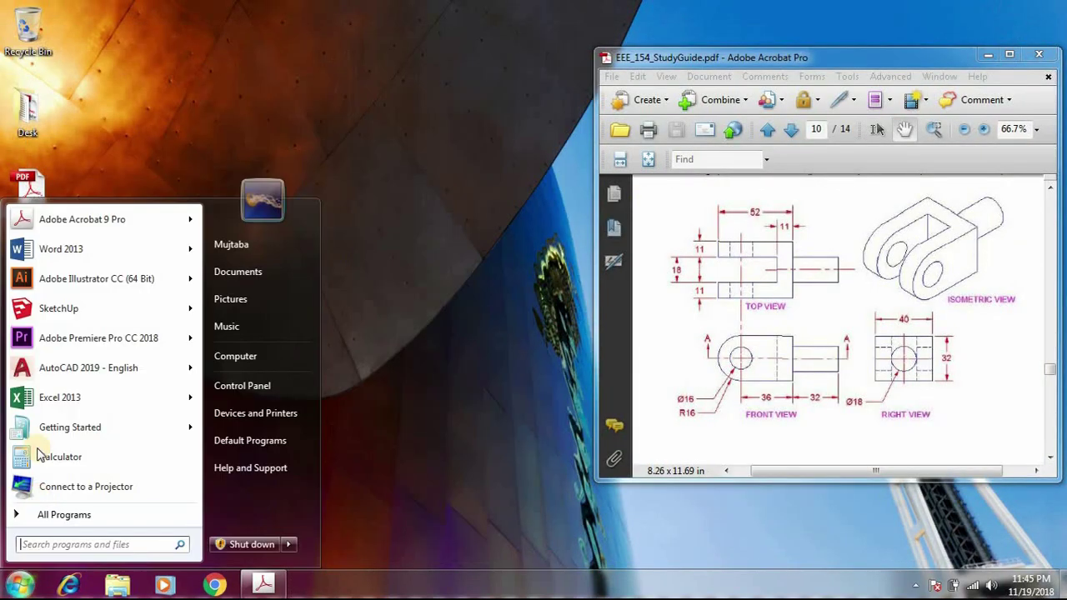
pyautogui.click(54, 308)
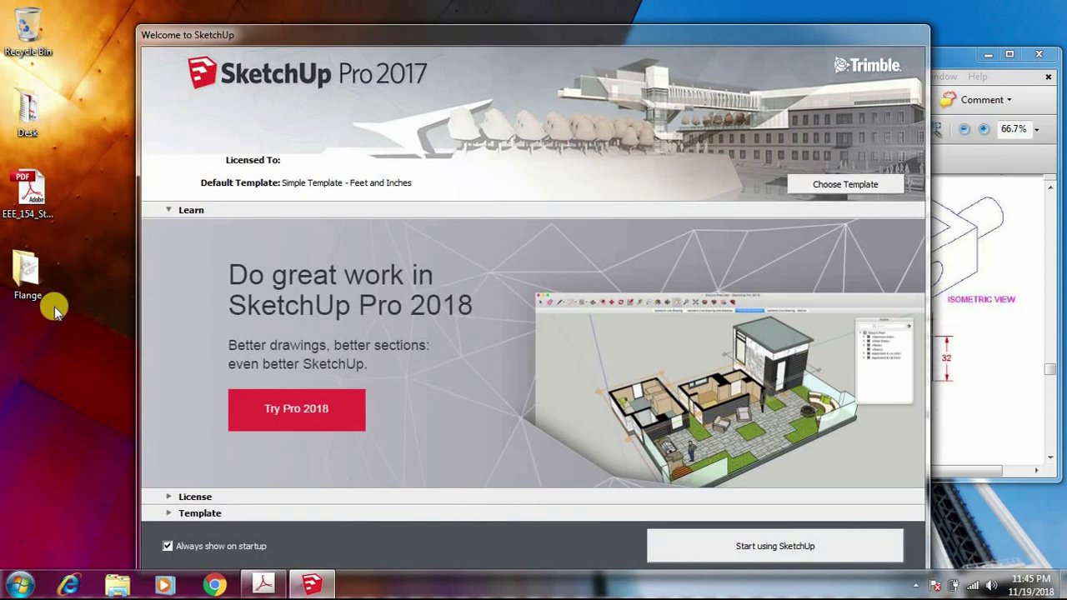
pyautogui.click(817, 546)
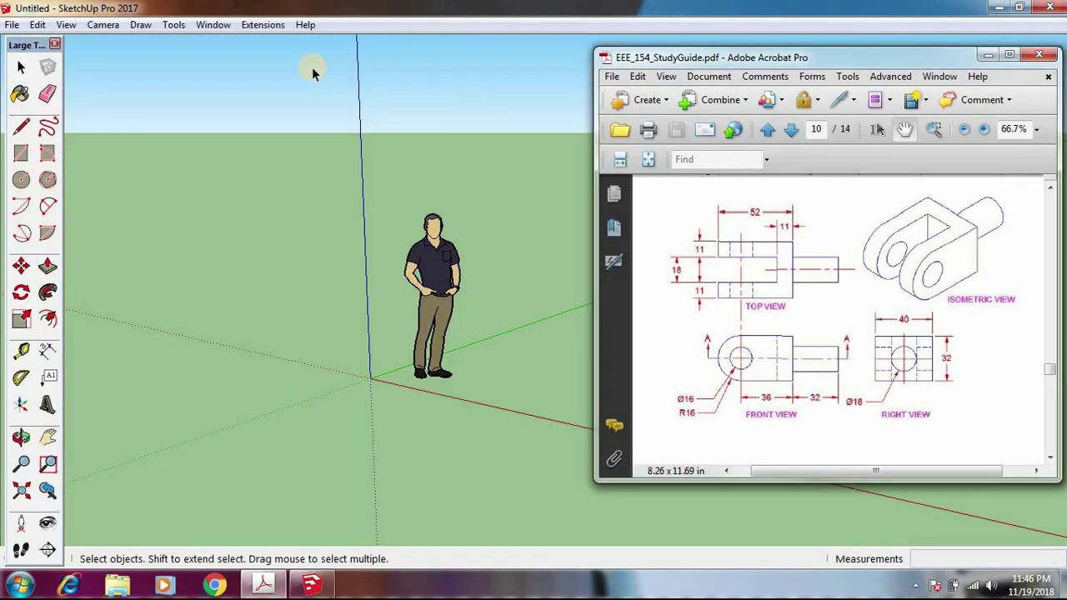
pyautogui.click(300, 8)
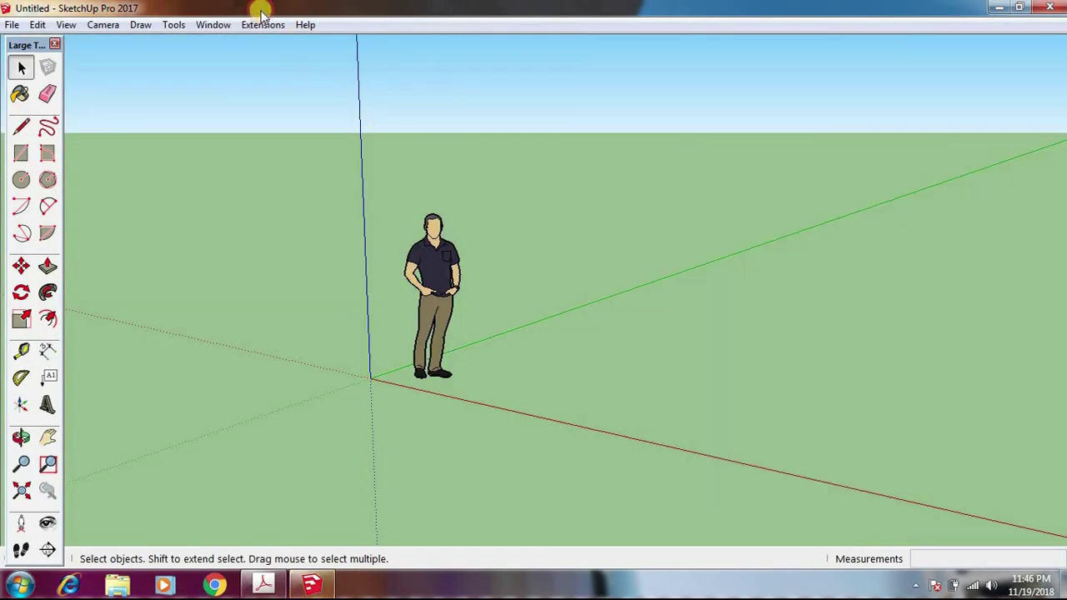
# Step: Turn the Large Tool Set toolbar off and on again
pyautogui.click(72, 26)
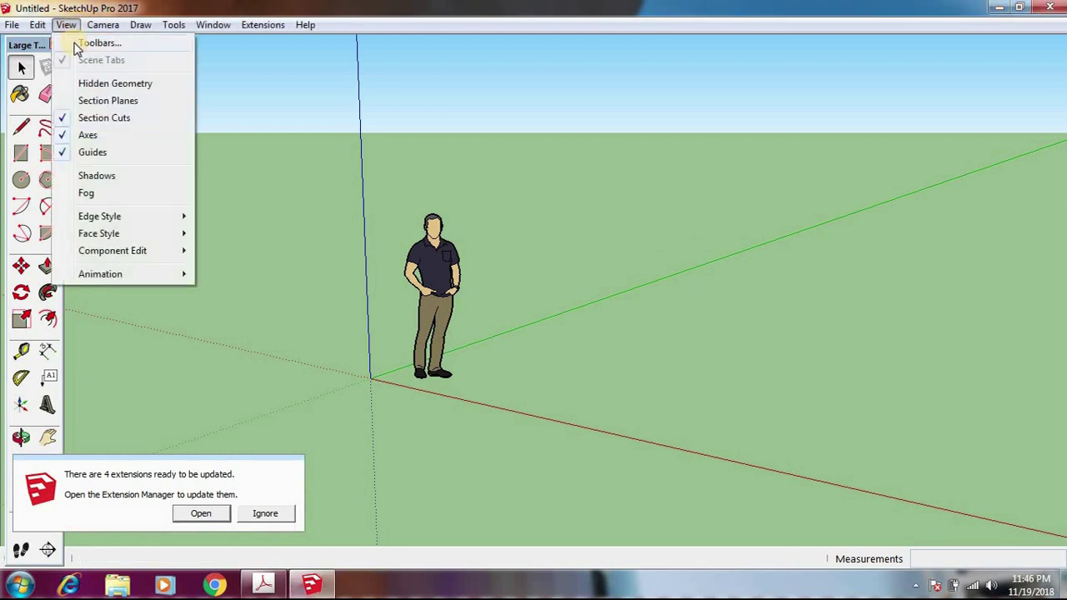
pyautogui.click(83, 43)
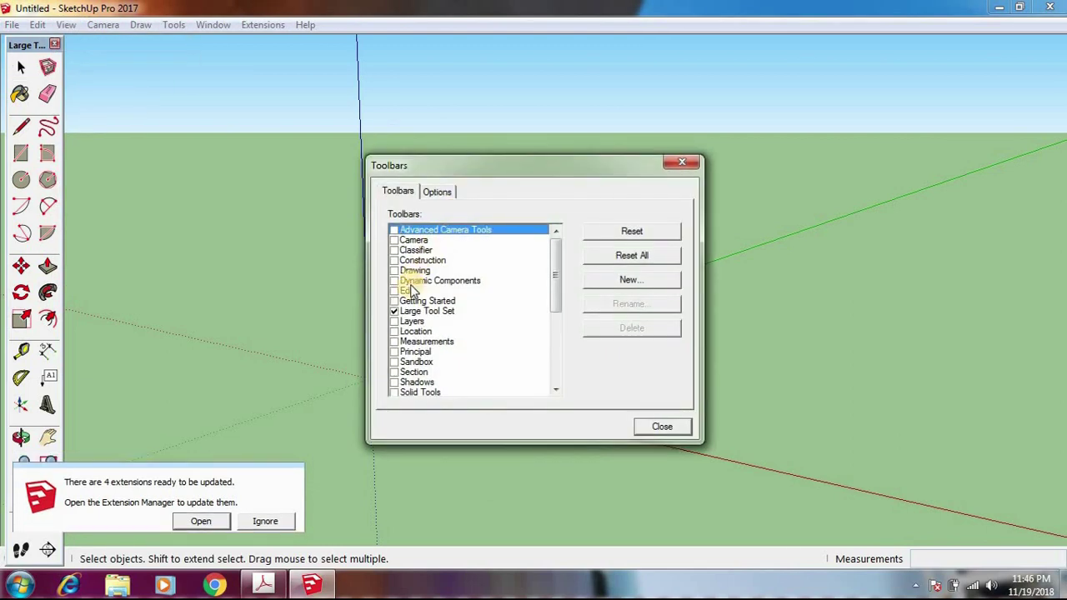
pyautogui.click(394, 313)
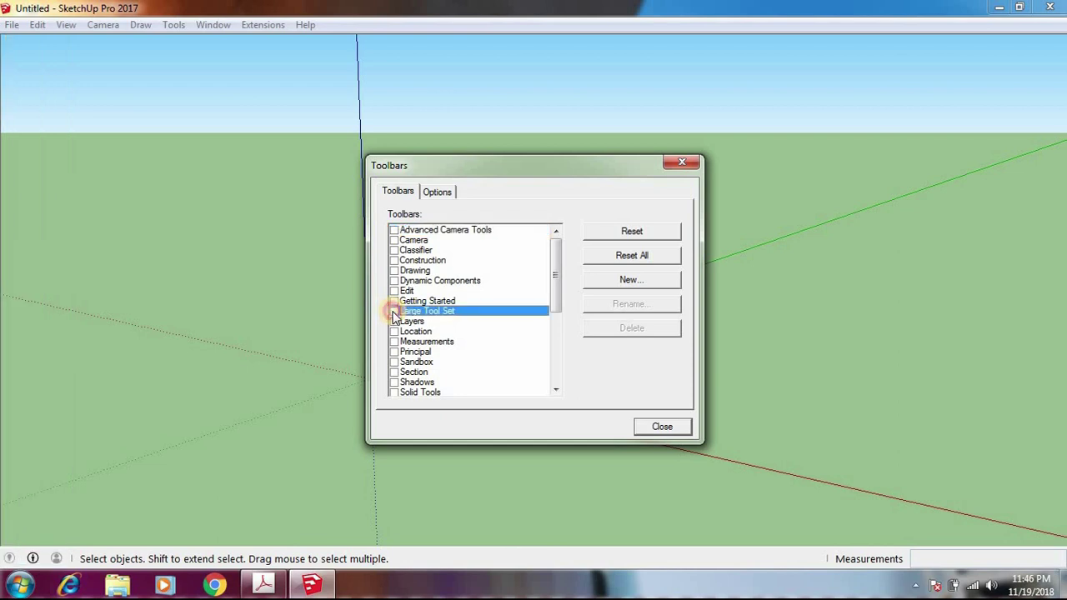
pyautogui.click(394, 311)
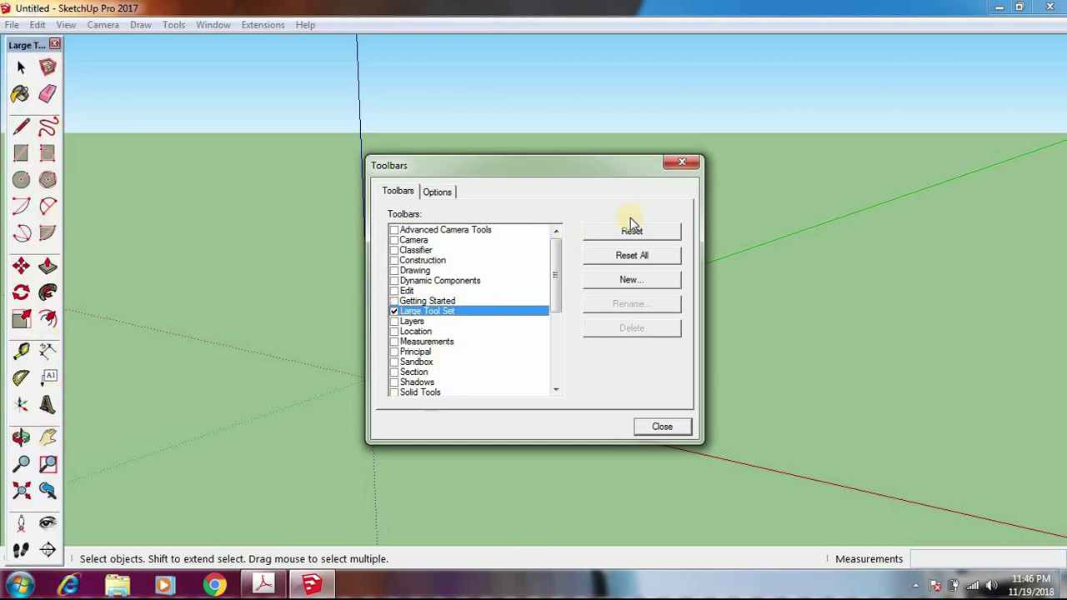
pyautogui.click(671, 427)
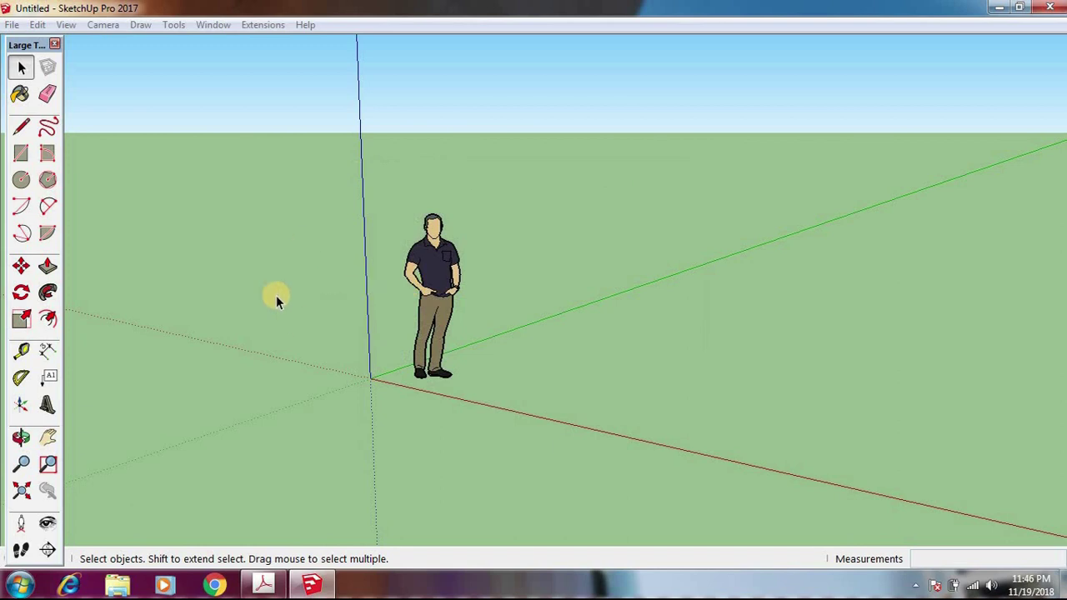
# Step: Delete the standing human scale figure near the origin
pyautogui.click(435, 256)
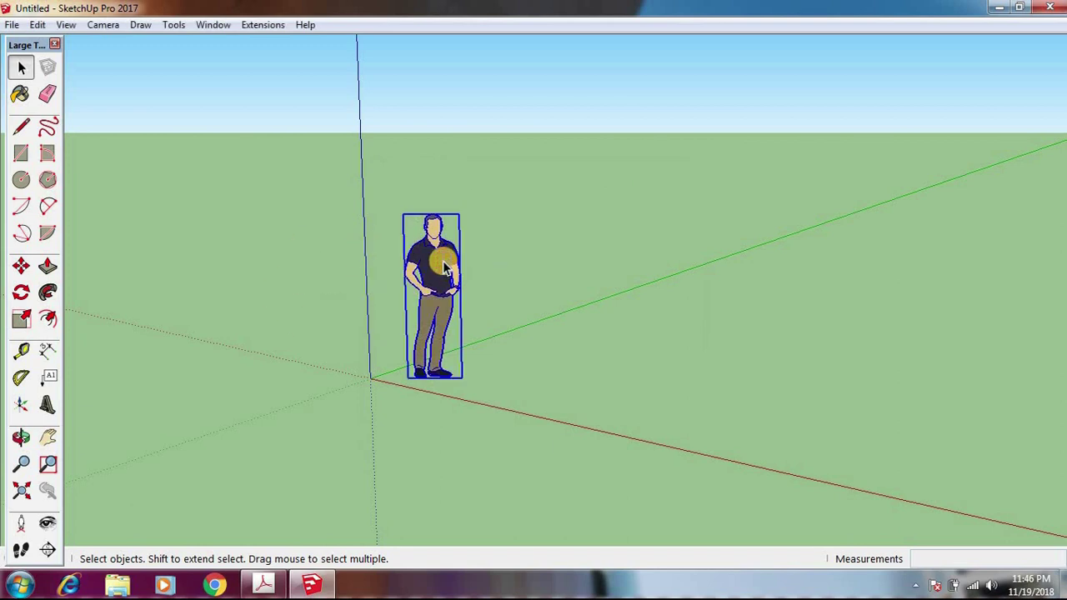
pyautogui.press('Delete')
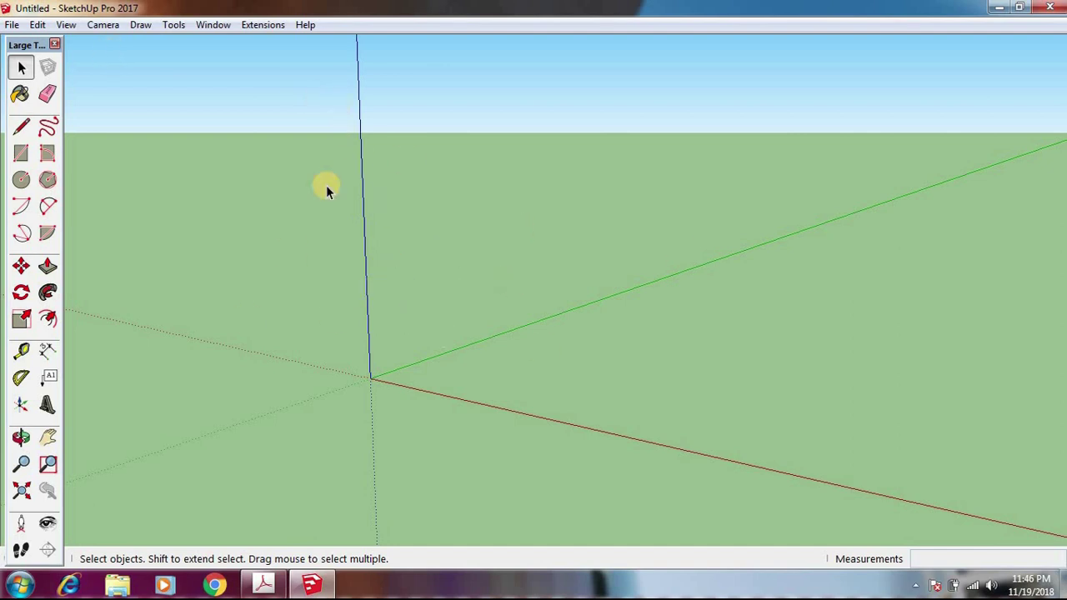
# Step: Check the study guide drawing, and set the model's length units to Decimal format in cm with 0cm precision
pyautogui.click(263, 584)
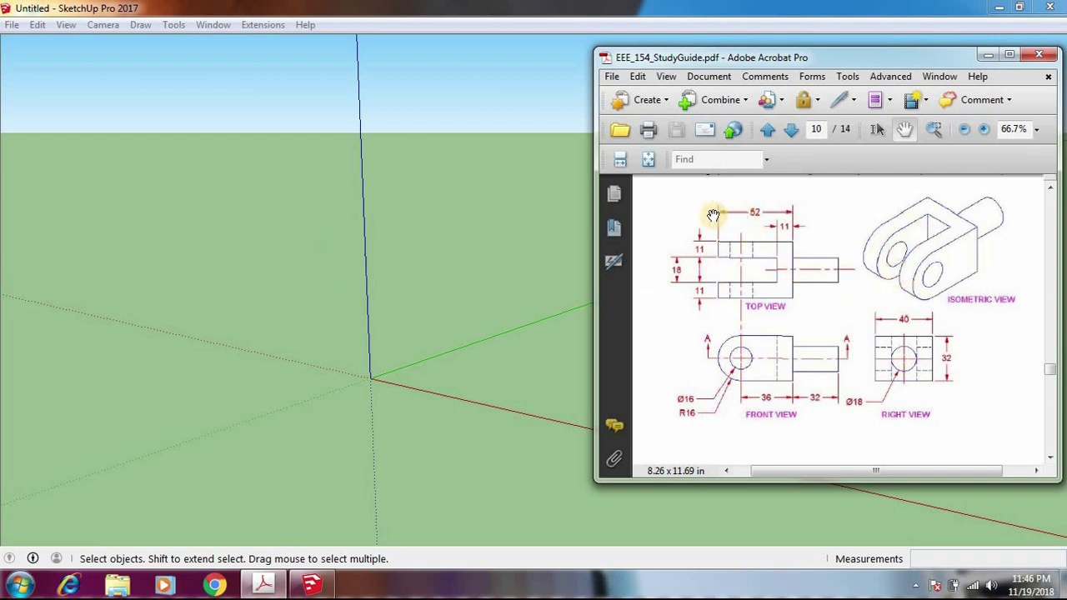
pyautogui.click(364, 15)
pyautogui.click(214, 25)
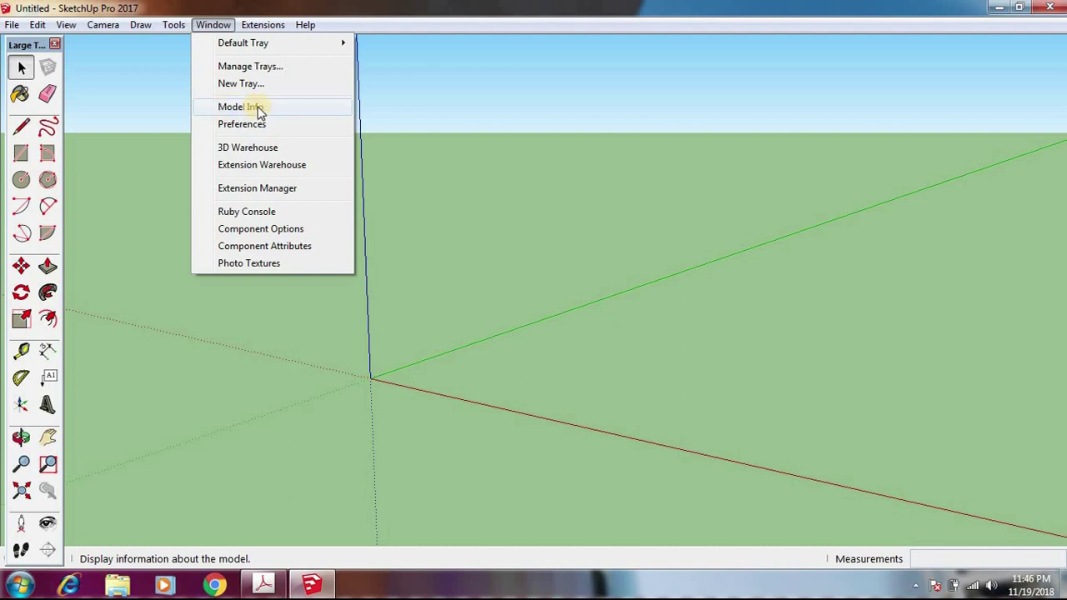
pyautogui.click(258, 108)
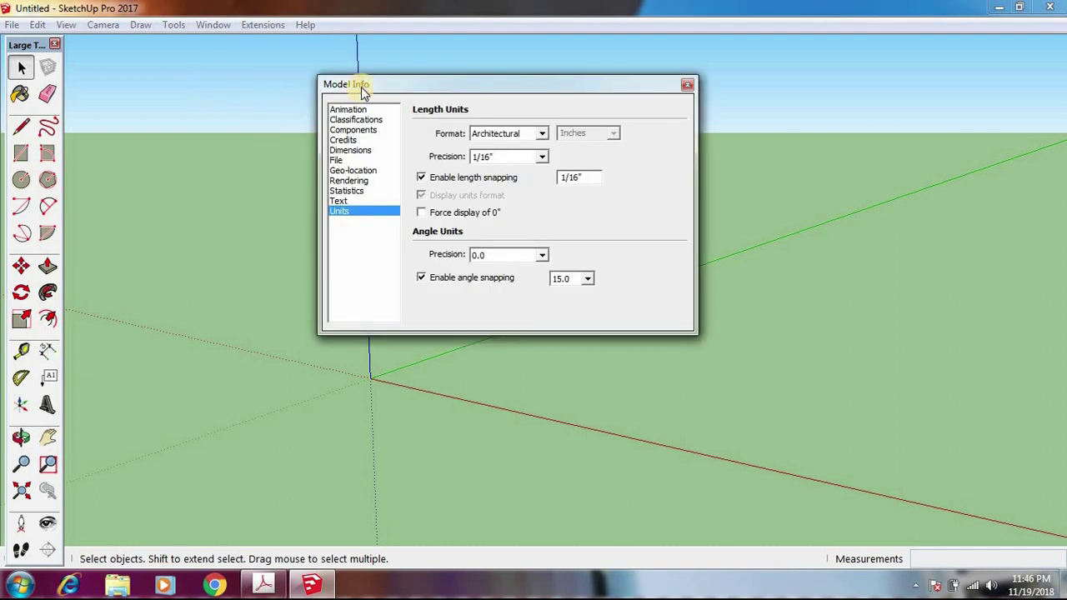
pyautogui.moveTo(358, 90); pyautogui.dragTo(396, 139)
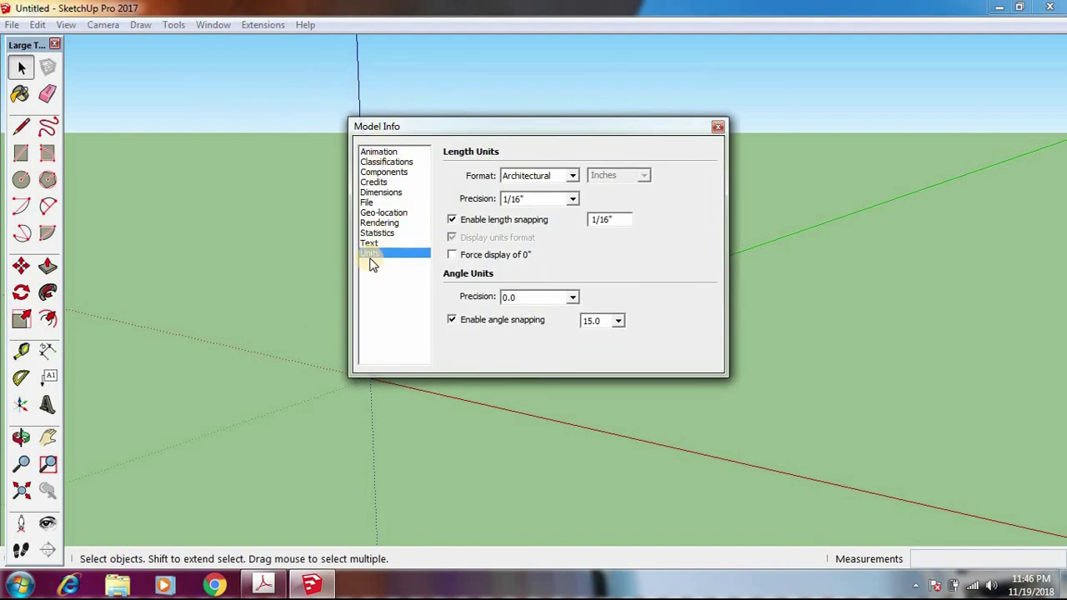
pyautogui.click(572, 178)
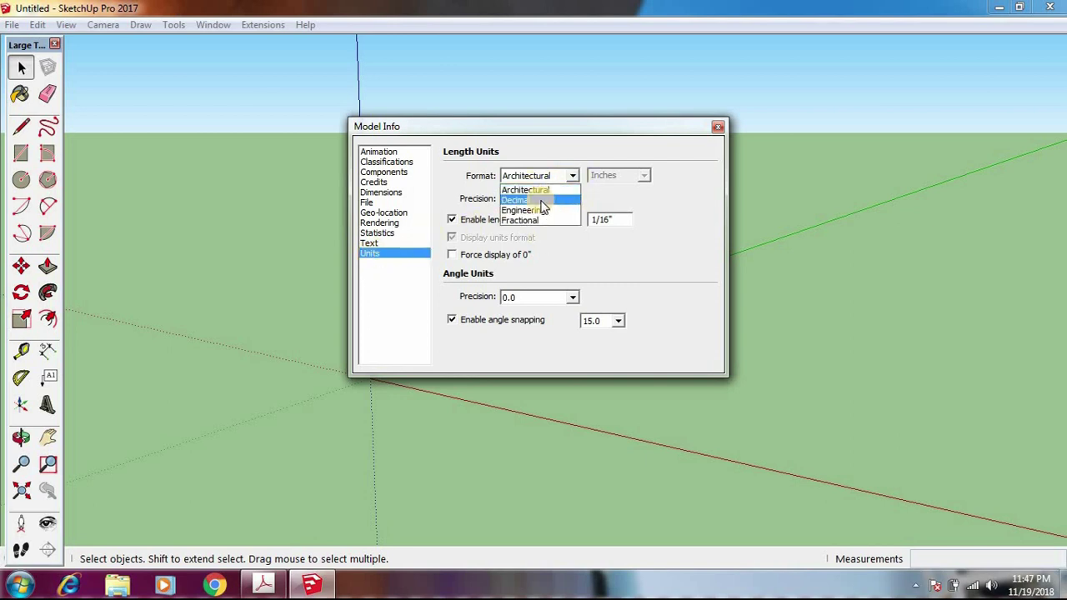
pyautogui.click(539, 200)
pyautogui.click(641, 176)
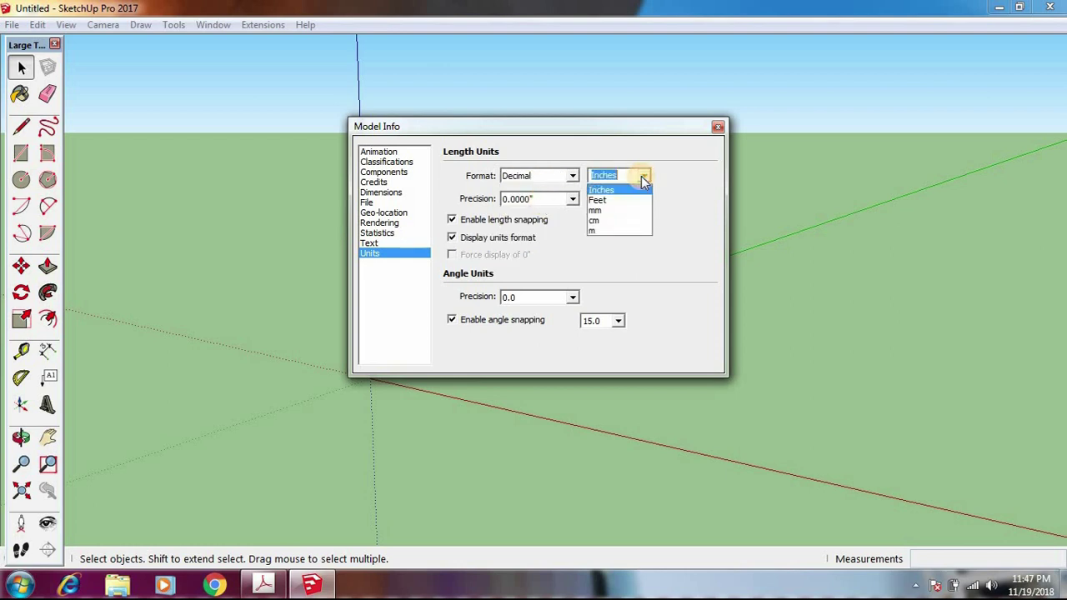
pyautogui.click(605, 223)
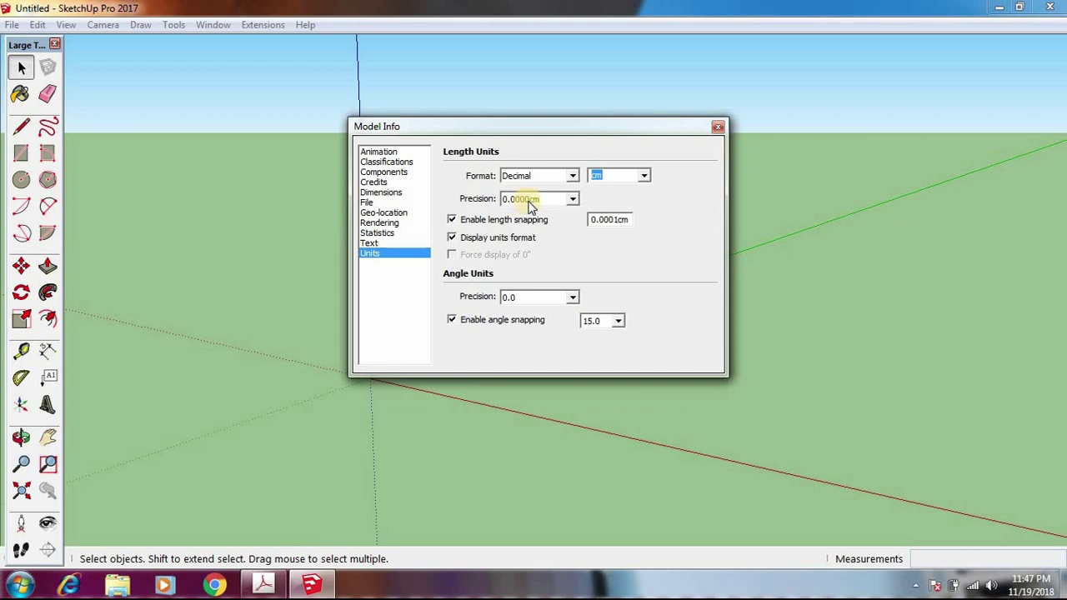
pyautogui.click(572, 201)
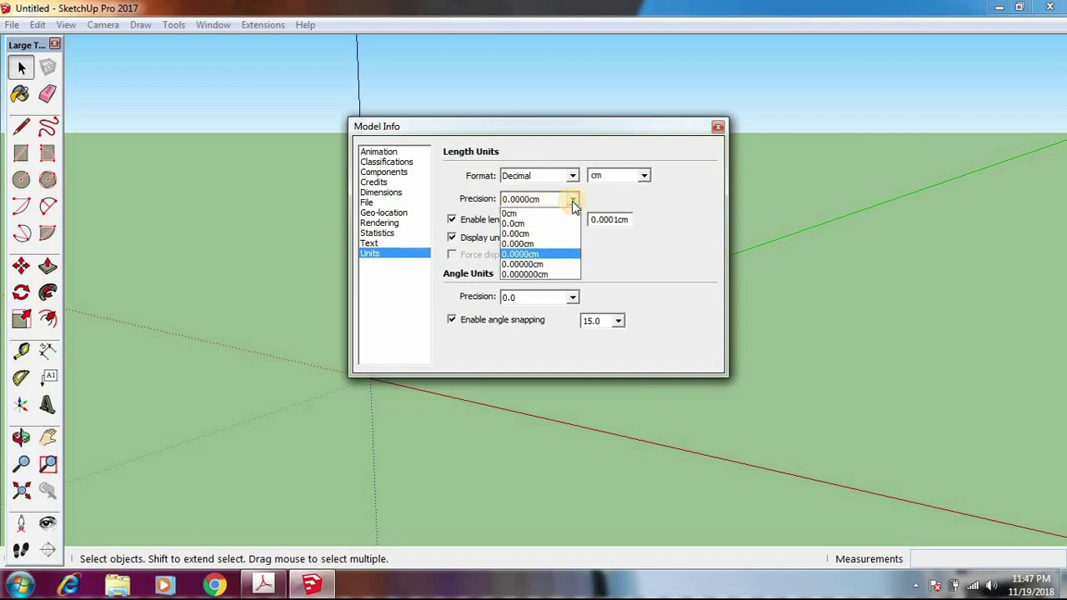
pyautogui.click(511, 214)
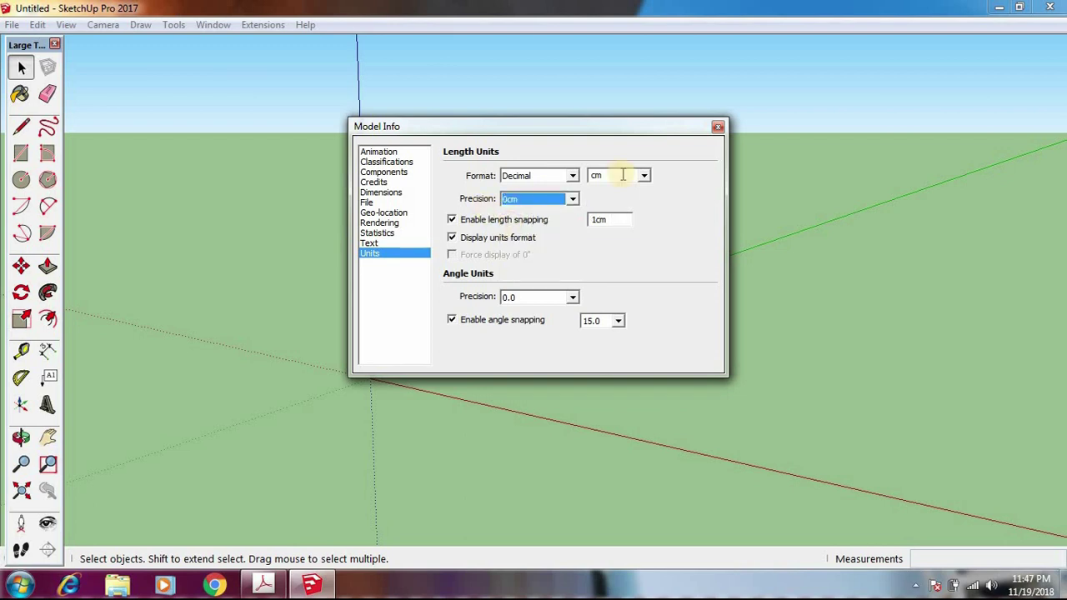
pyautogui.click(719, 126)
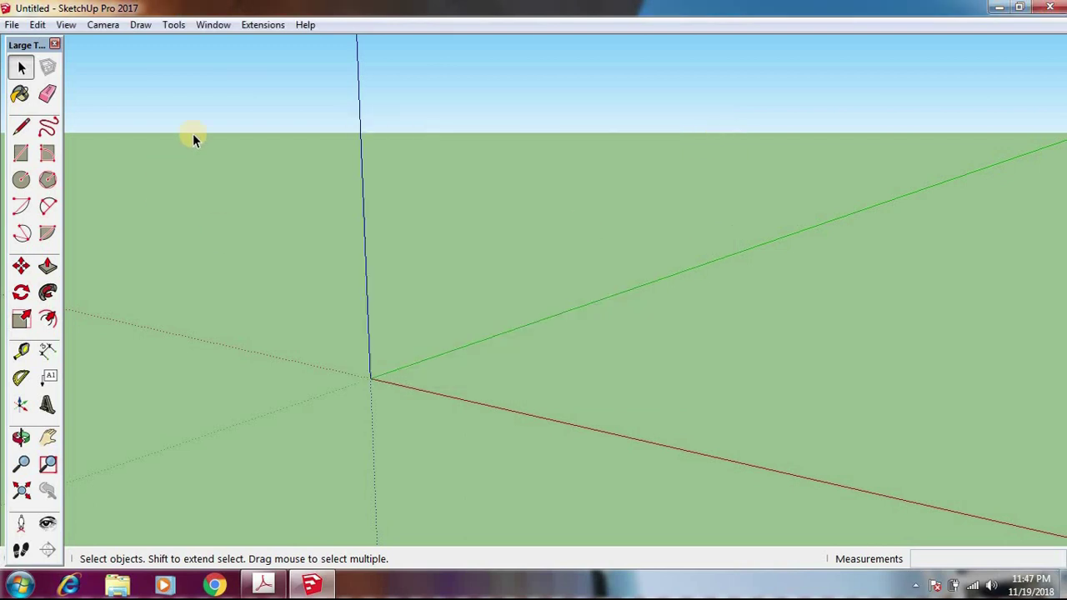
# Step: Draw a 36 x 11 cm rectangle on the ground plane, starting at the origin, based on the study guide's dimensions
pyautogui.click(263, 585)
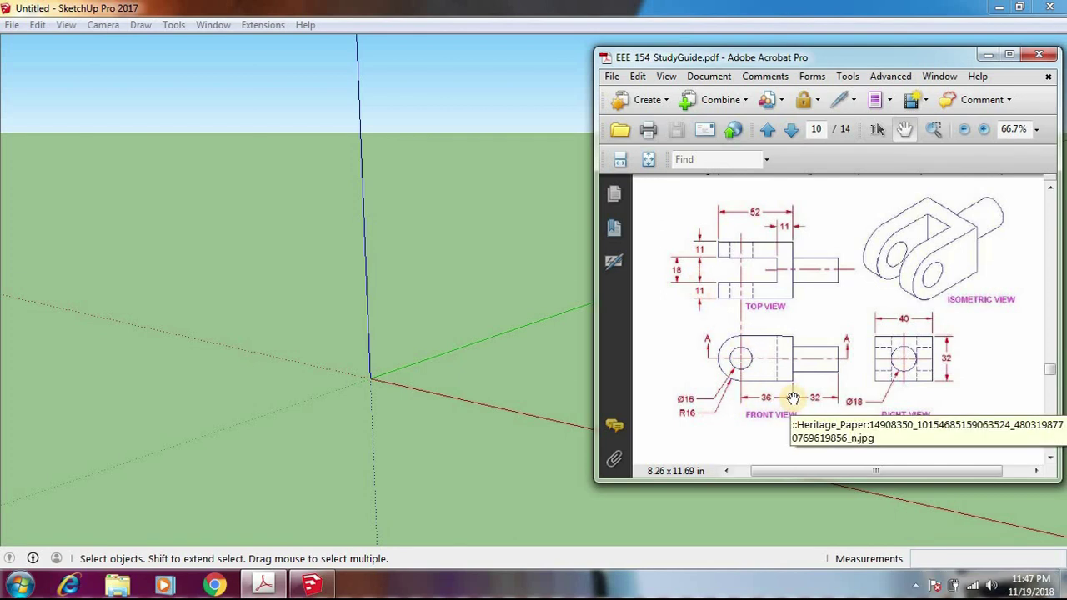
pyautogui.click(251, 14)
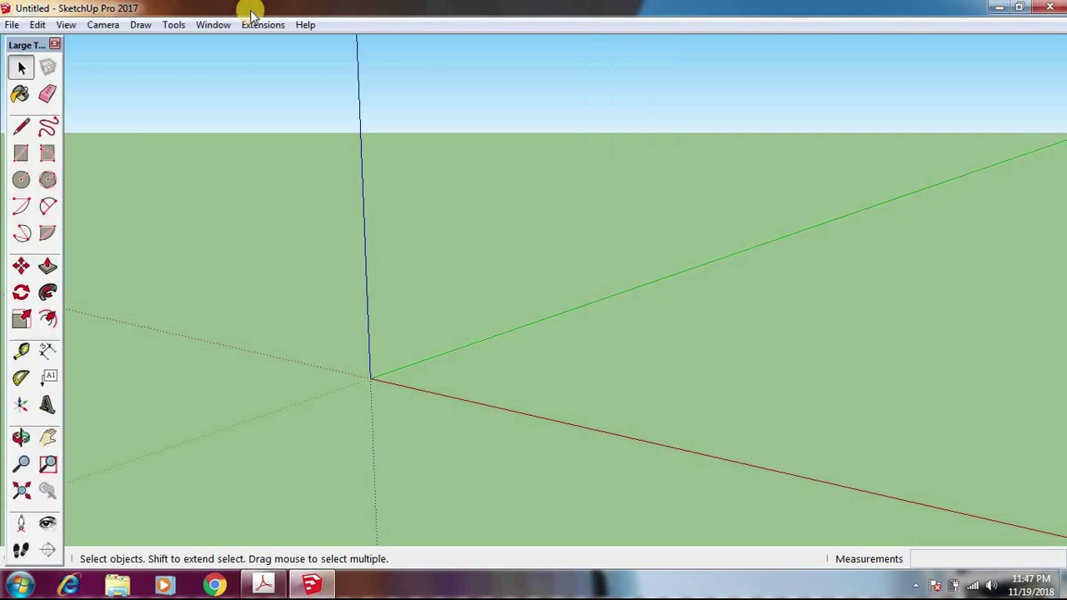
pyautogui.click(18, 155)
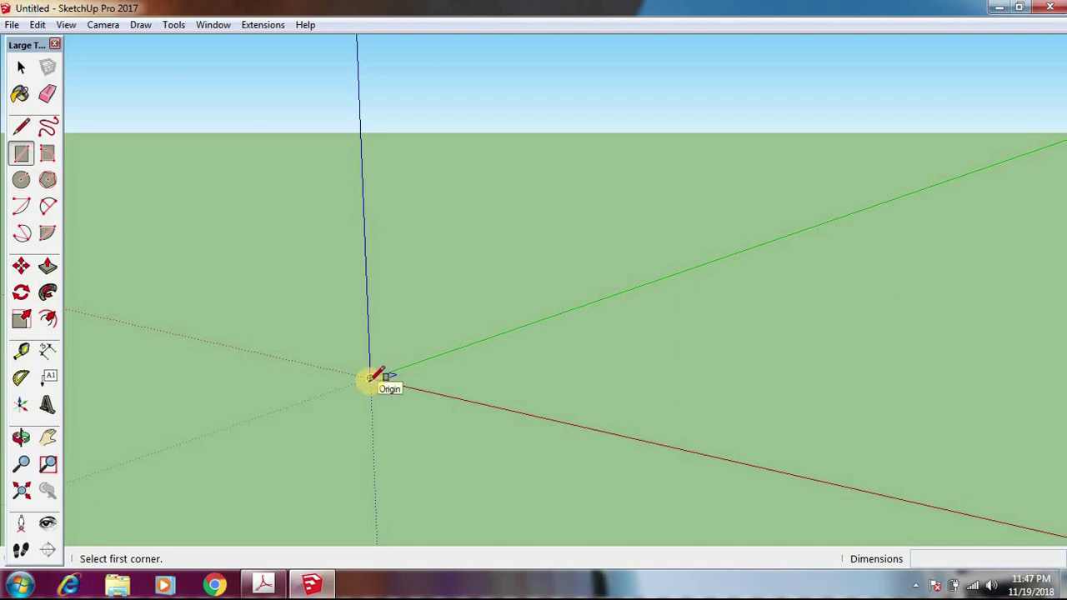
pyautogui.click(370, 379)
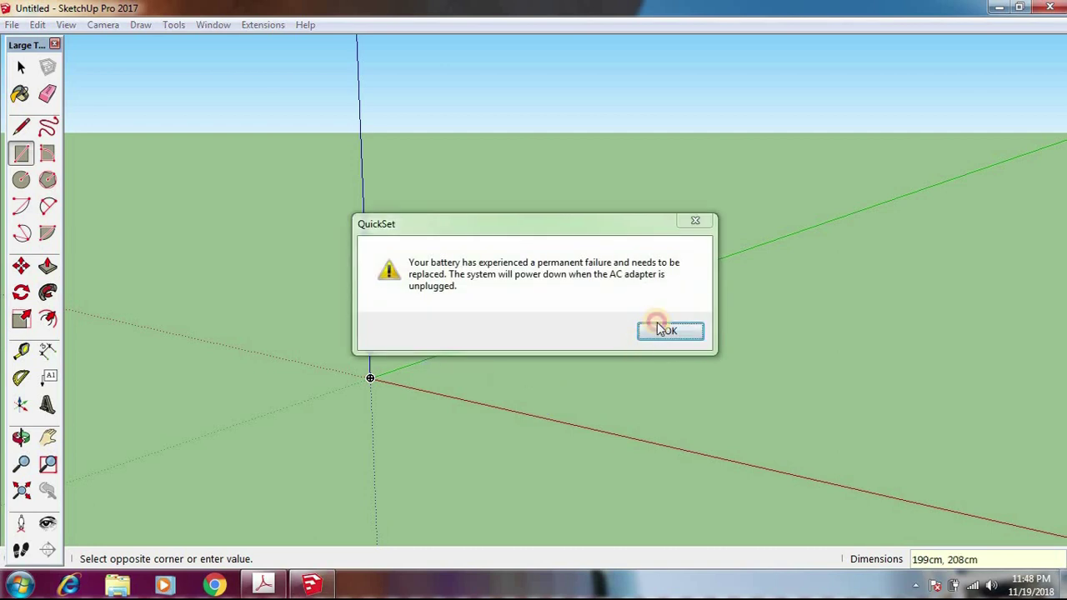
pyautogui.click(667, 331)
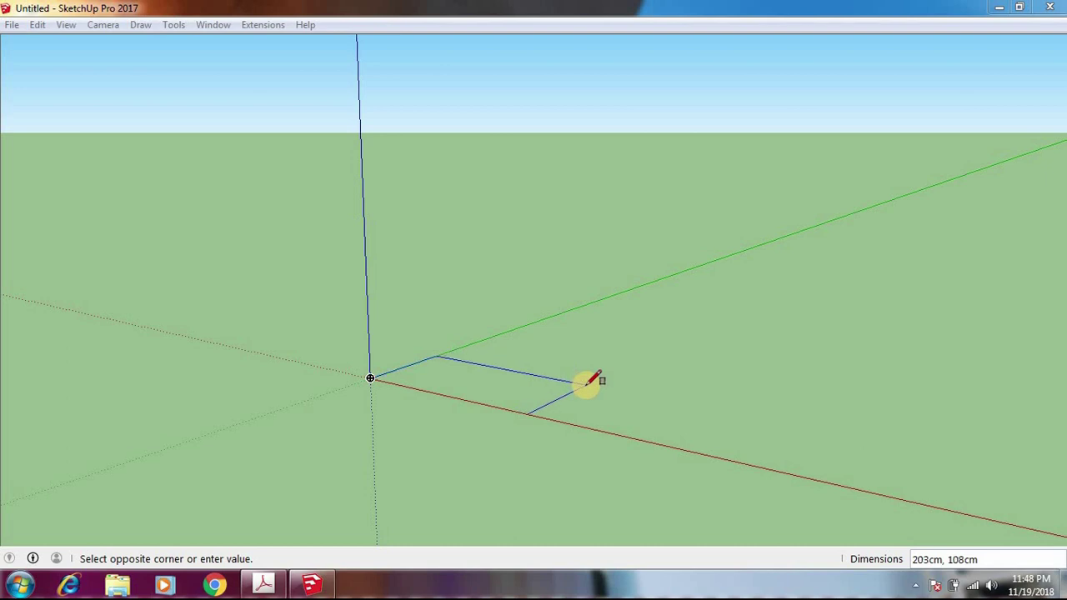
pyautogui.click(366, 8)
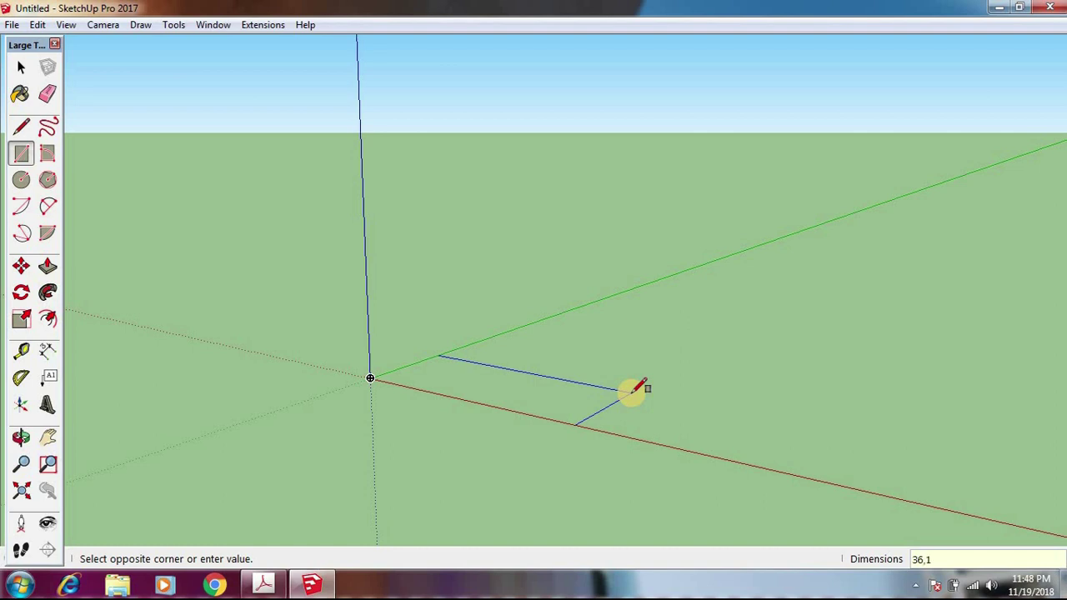
pyautogui.press('Escape')
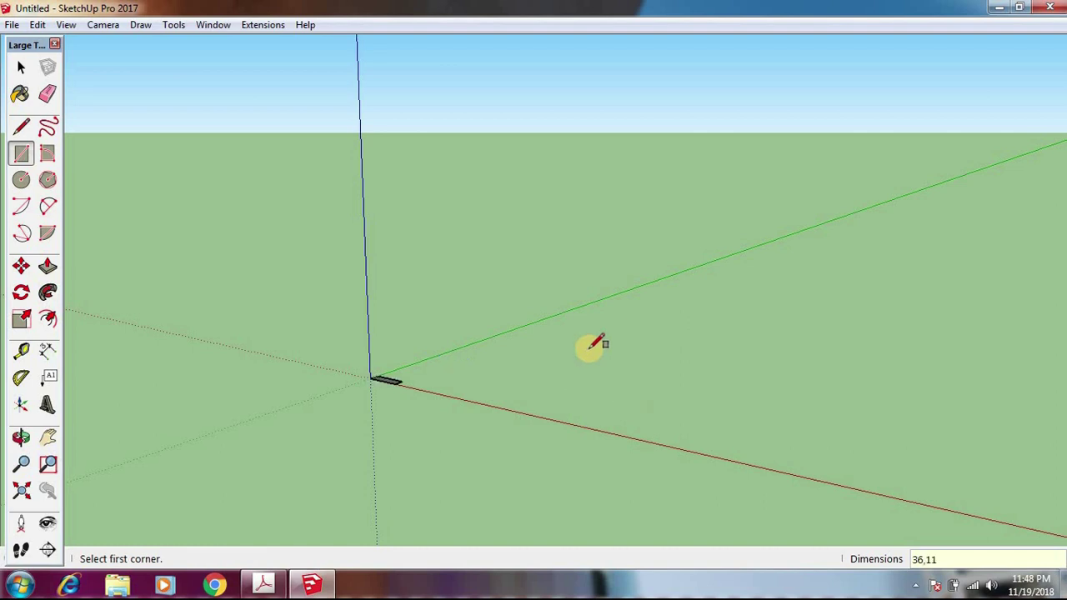
pyautogui.click(370, 378)
pyautogui.scroll(3, 370, 383)
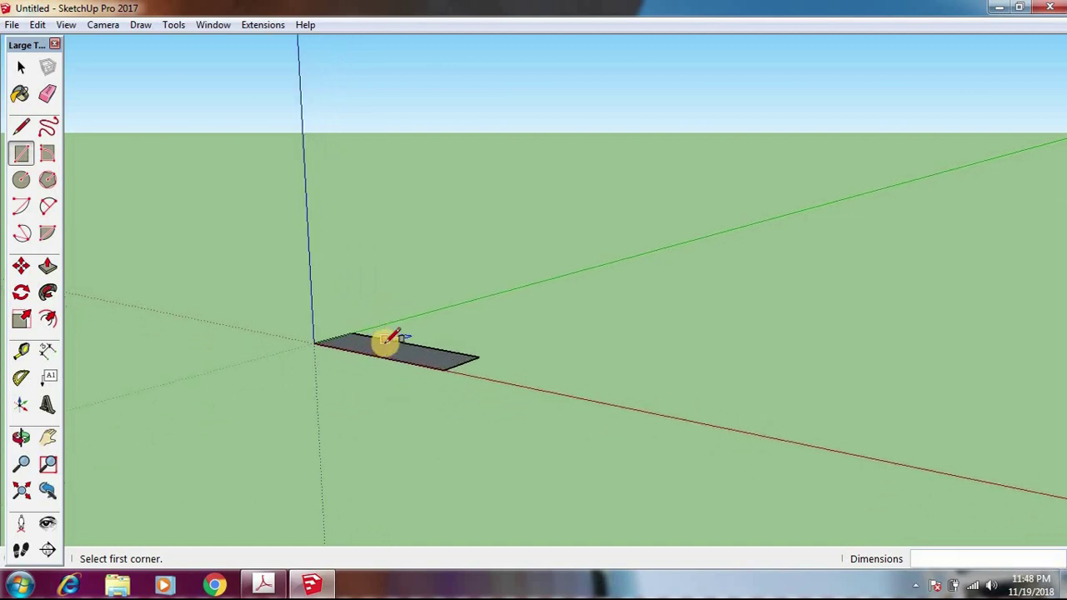
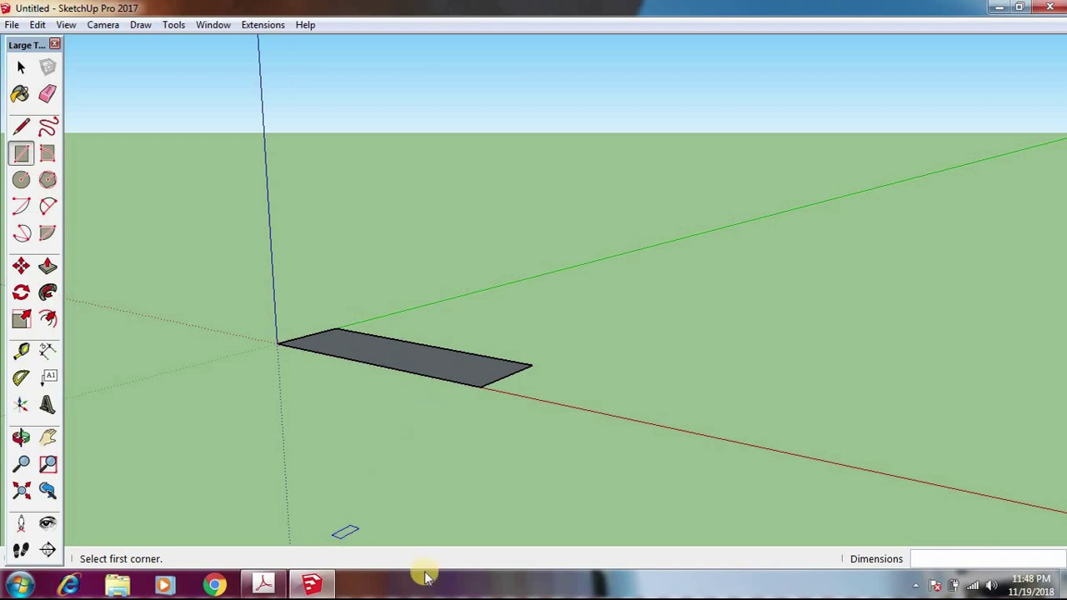
# Step: Check the block height in the study guide drawing and push/pull the base rectangle up 32 cm
pyautogui.click(261, 586)
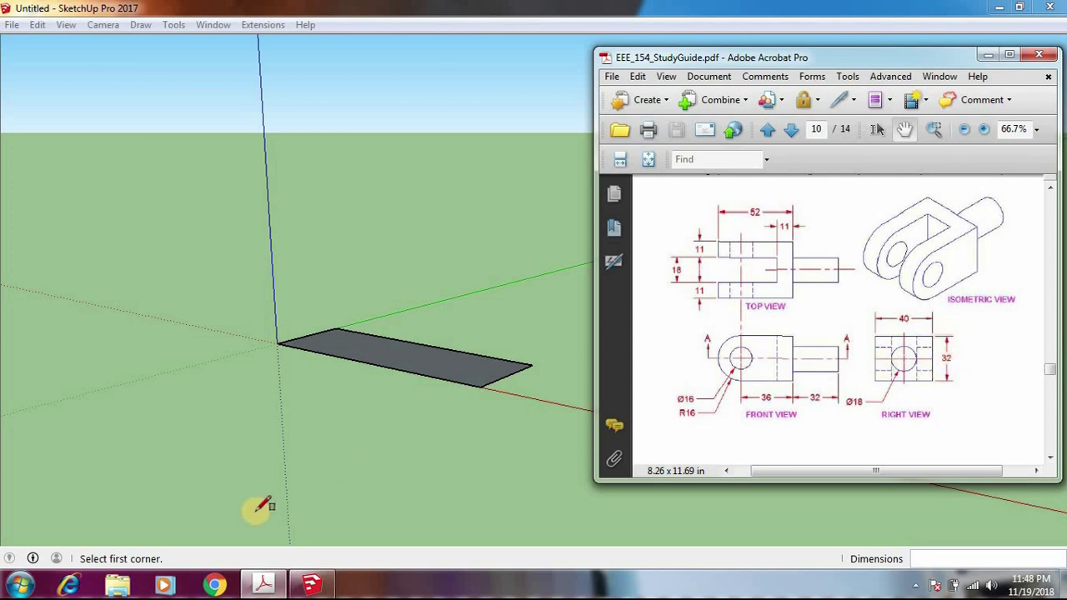
pyautogui.click(215, 10)
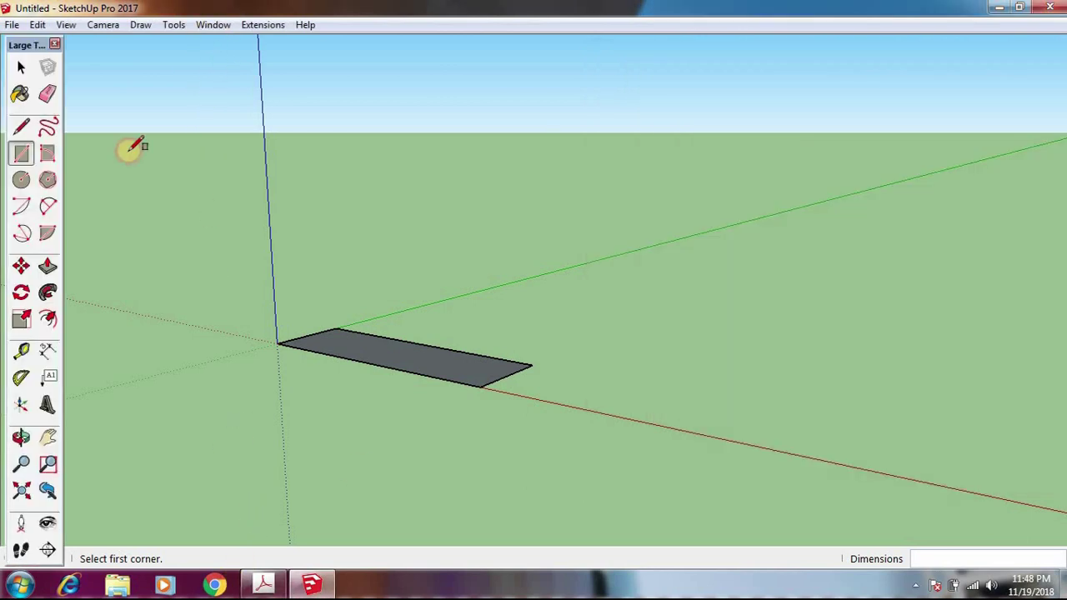
pyautogui.click(47, 266)
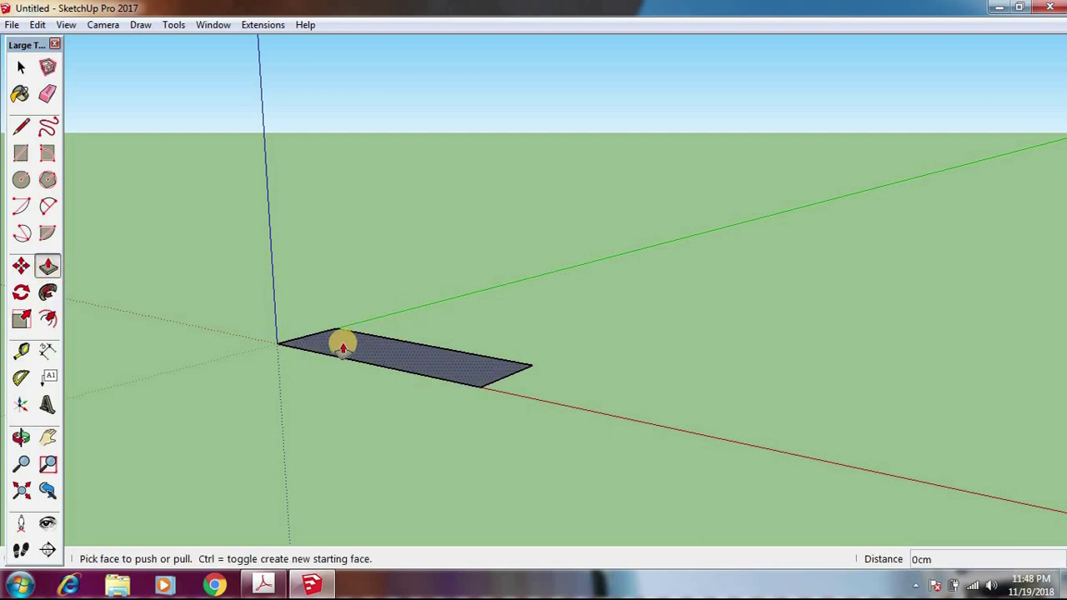
pyautogui.click(387, 352)
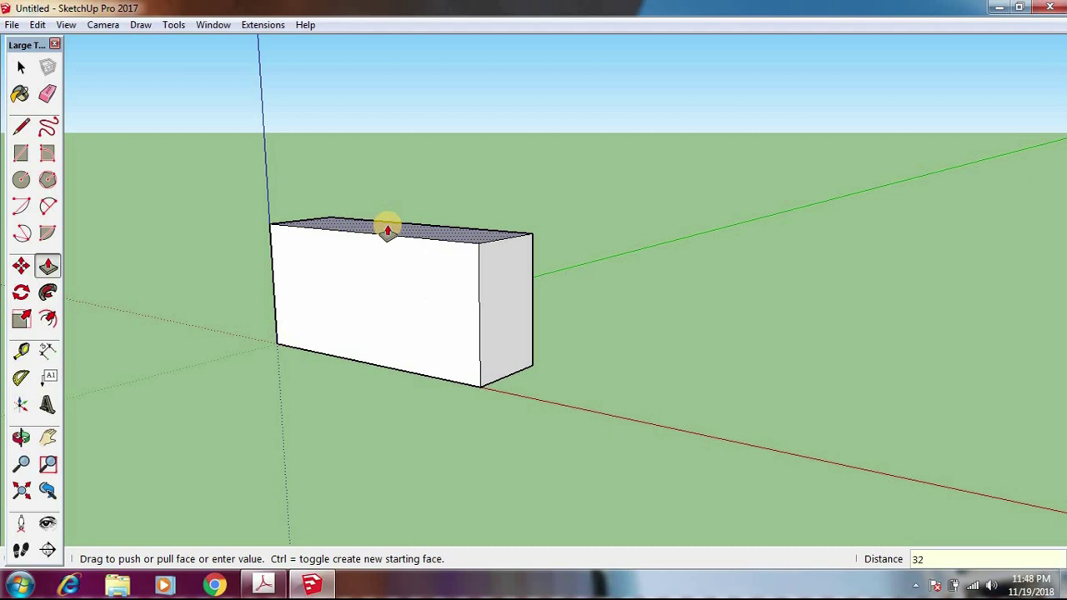
pyautogui.press('Return')
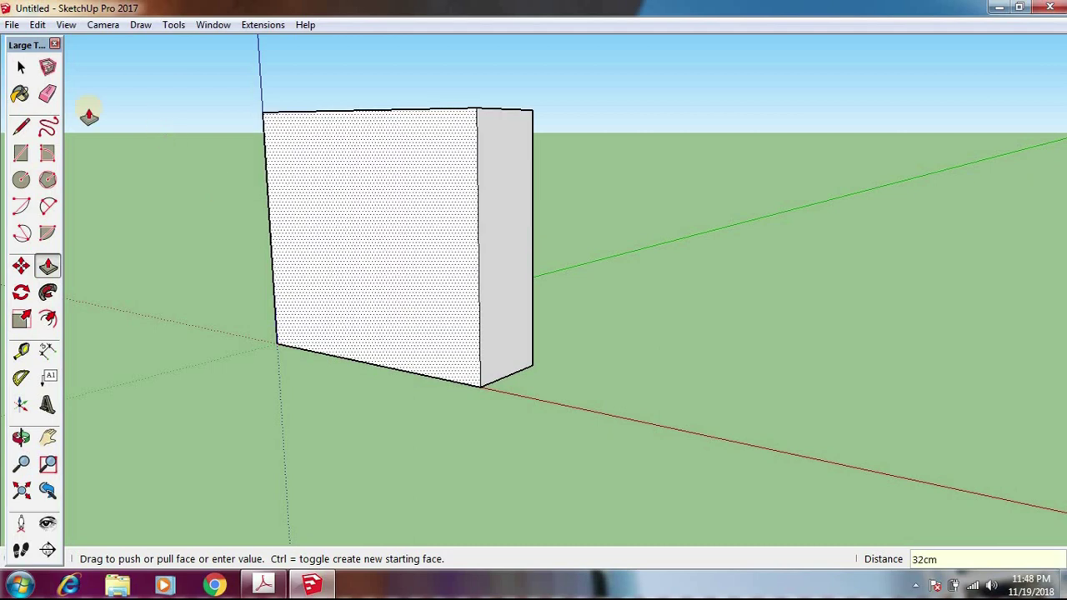
pyautogui.press('space')
# Step: Following the study guide's front view, draw a 16 cm radius circle on the large front face, centred on the midpoint of the vertical edge at the origin
pyautogui.middleClick(333, 111)
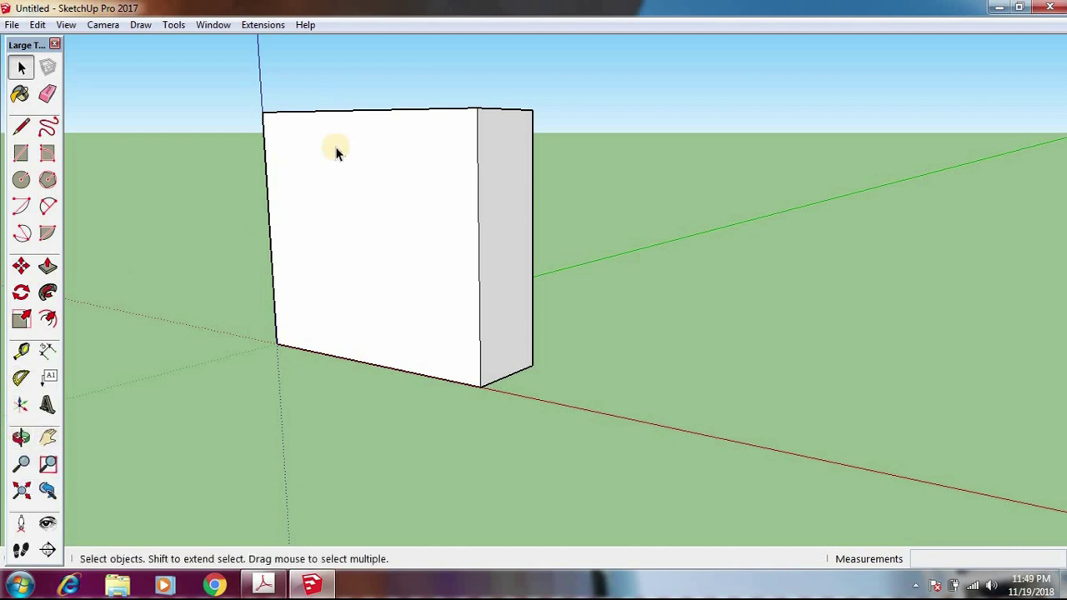
pyautogui.press('o')
pyautogui.moveTo(337, 146); pyautogui.dragTo(800, 233)
pyautogui.press('space')
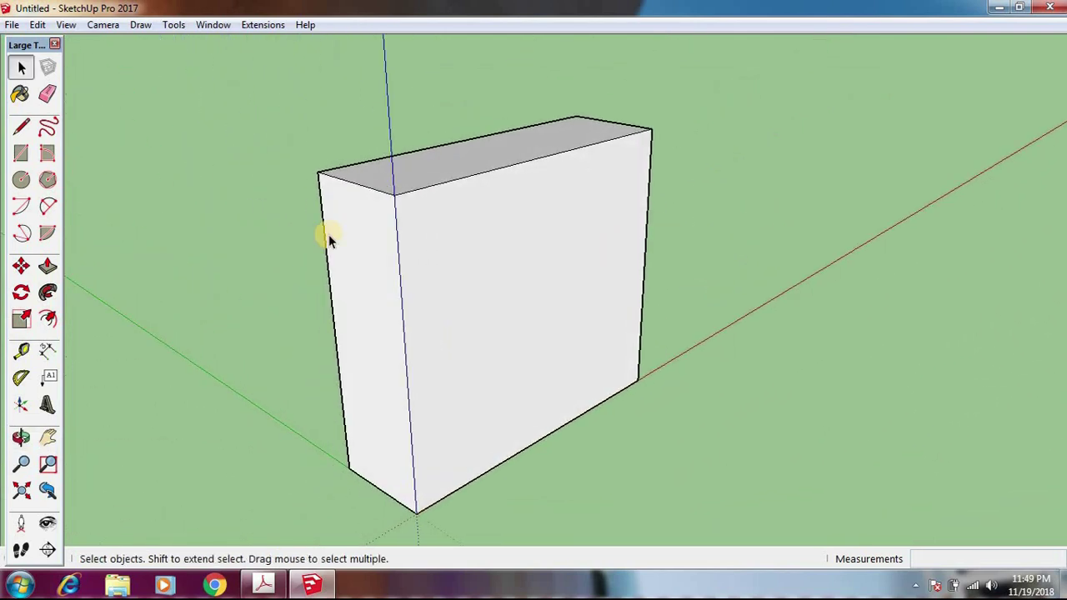
pyautogui.scroll(-2, 474, 234)
pyautogui.moveTo(355, 241)
pyautogui.mouseDown(button='middle')
pyautogui.moveTo(433, 248)
pyautogui.moveTo(381, 261)
pyautogui.moveTo(300, 255)
pyautogui.moveTo(366, 240)
pyautogui.mouseUp(button='middle')
pyautogui.scroll(1, 375, 239)
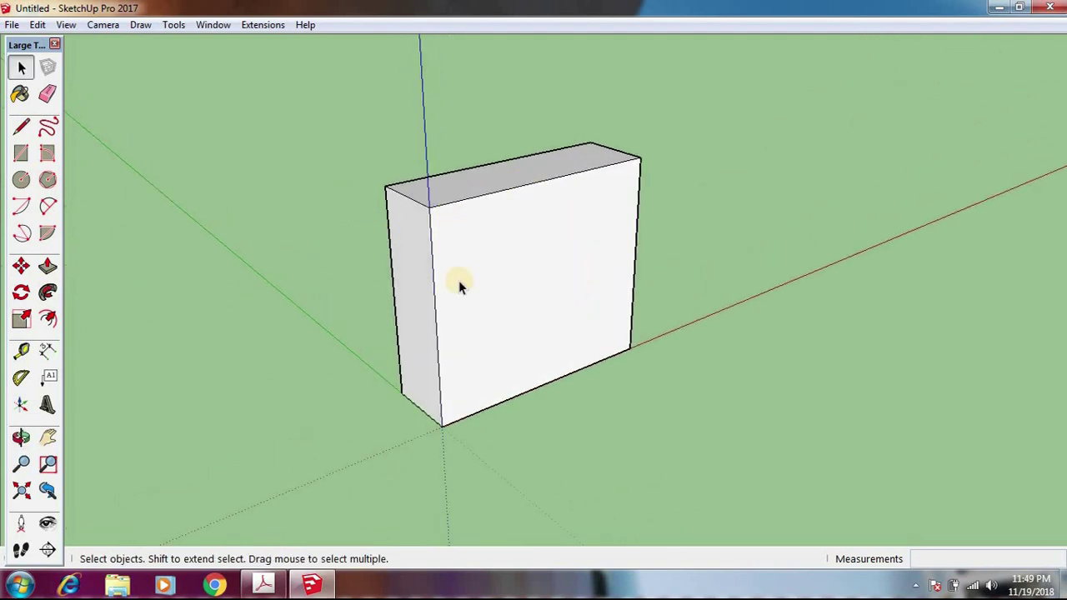
pyautogui.click(264, 584)
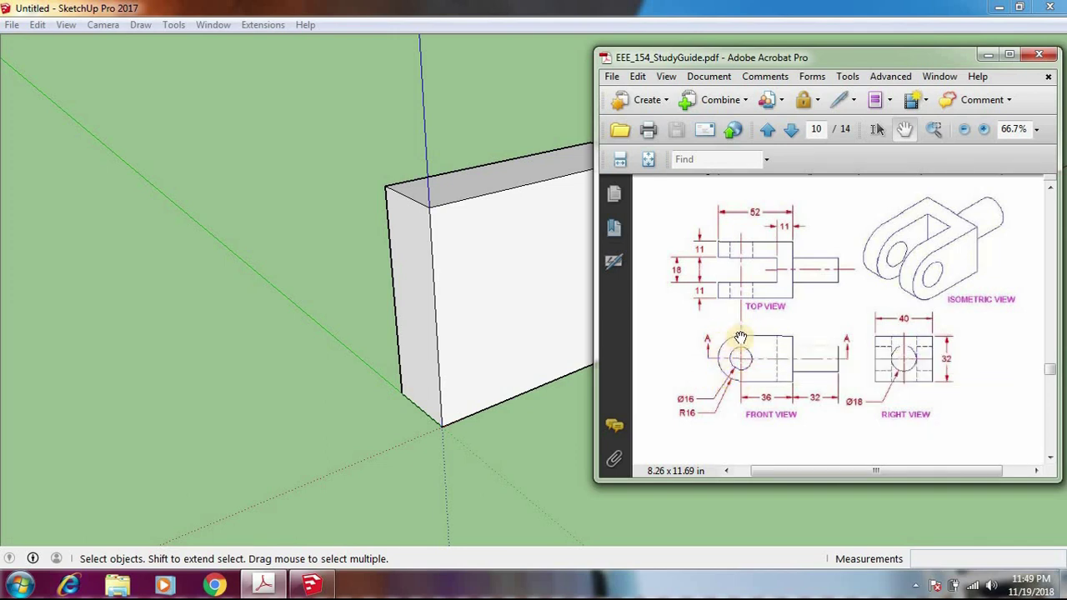
pyautogui.click(240, 8)
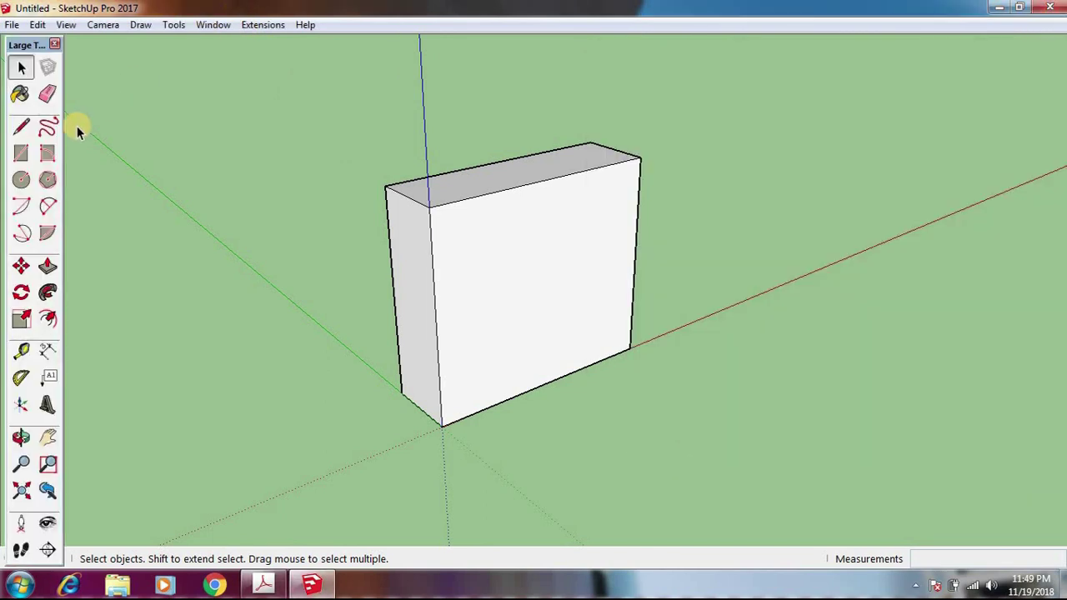
pyautogui.click(22, 183)
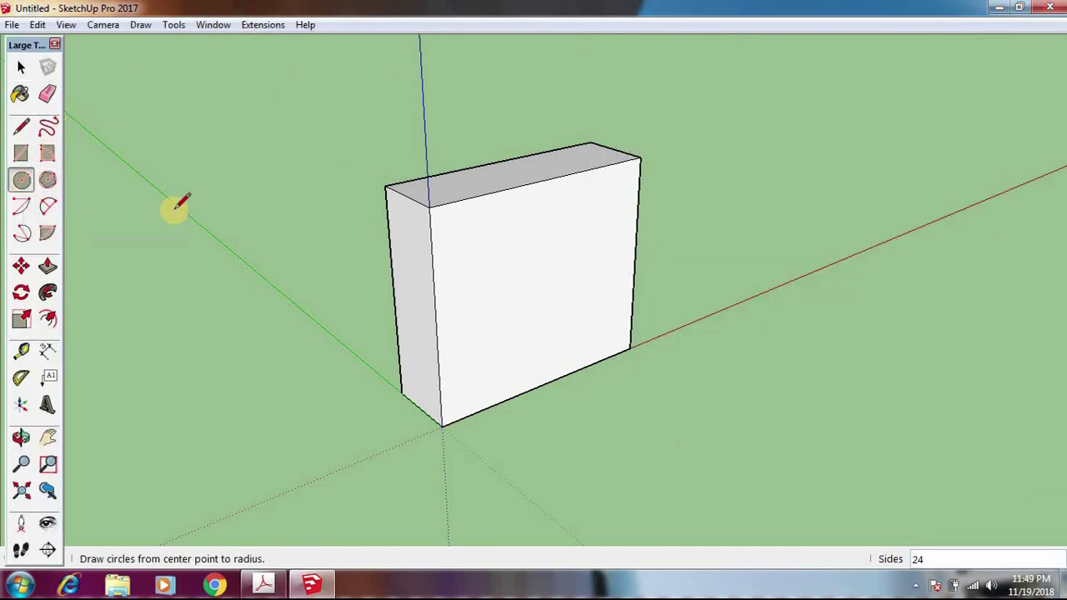
pyautogui.click(429, 207)
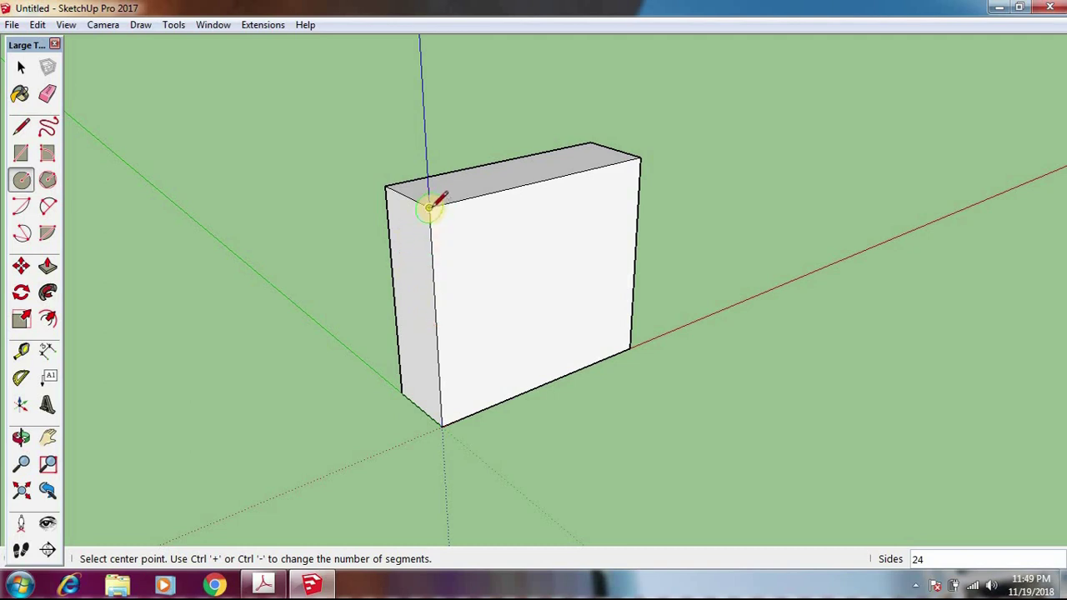
pyautogui.click(436, 324)
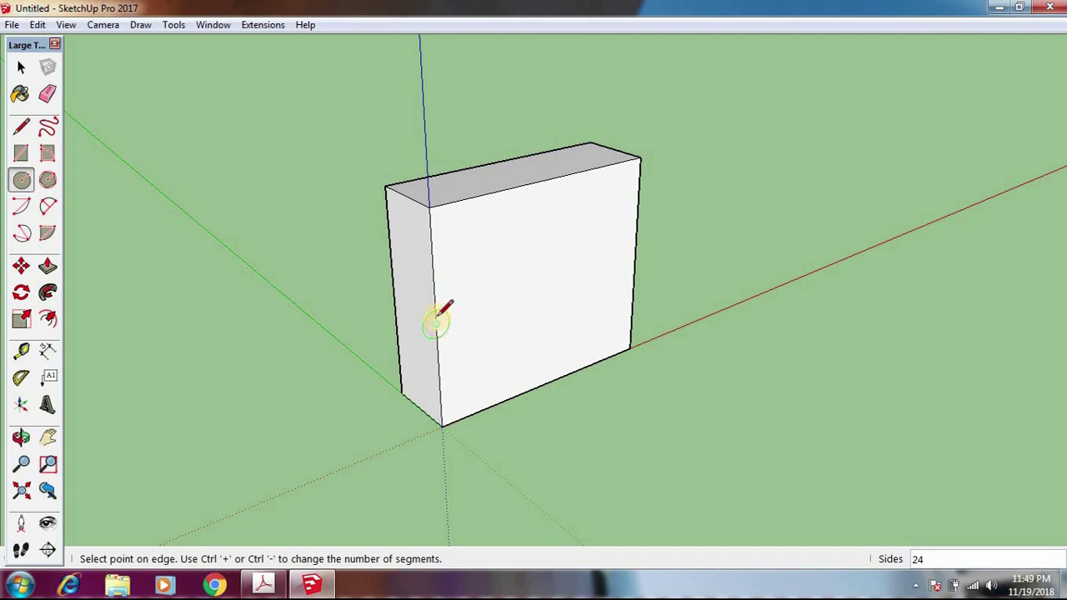
pyautogui.click(428, 206)
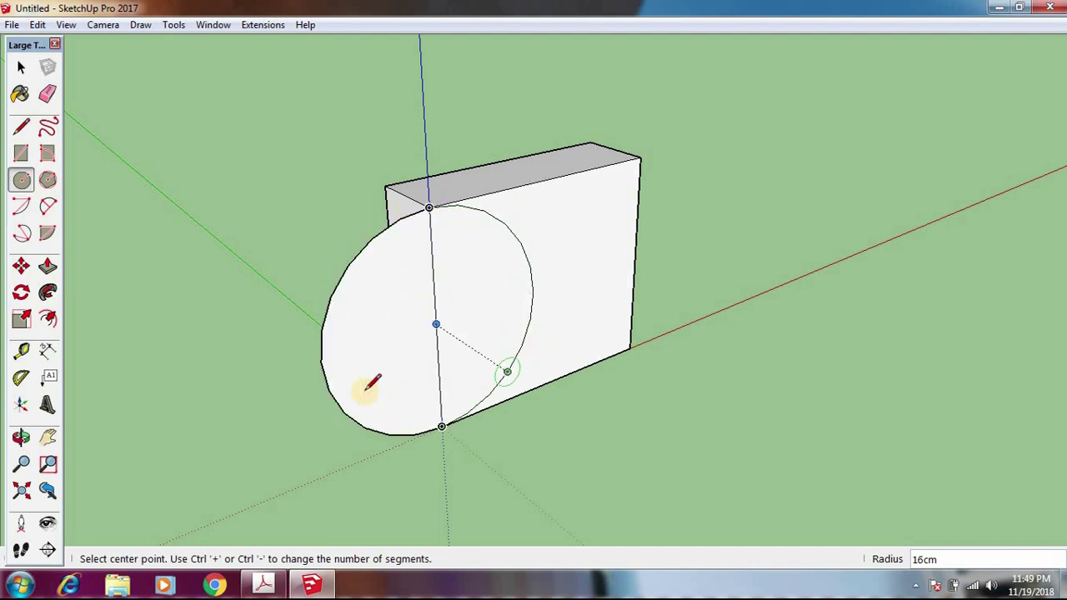
# Step: Delete the half of the circle's outline that lies inside the block's front face
pyautogui.click(31, 75)
pyautogui.click(31, 75)
pyautogui.click(530, 270)
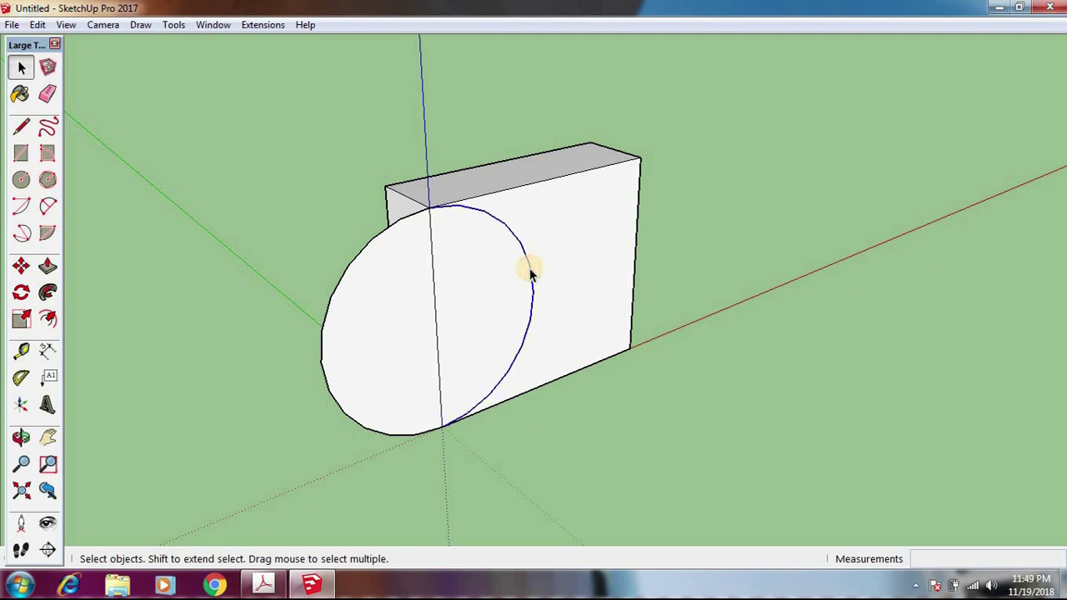
pyautogui.press('Delete')
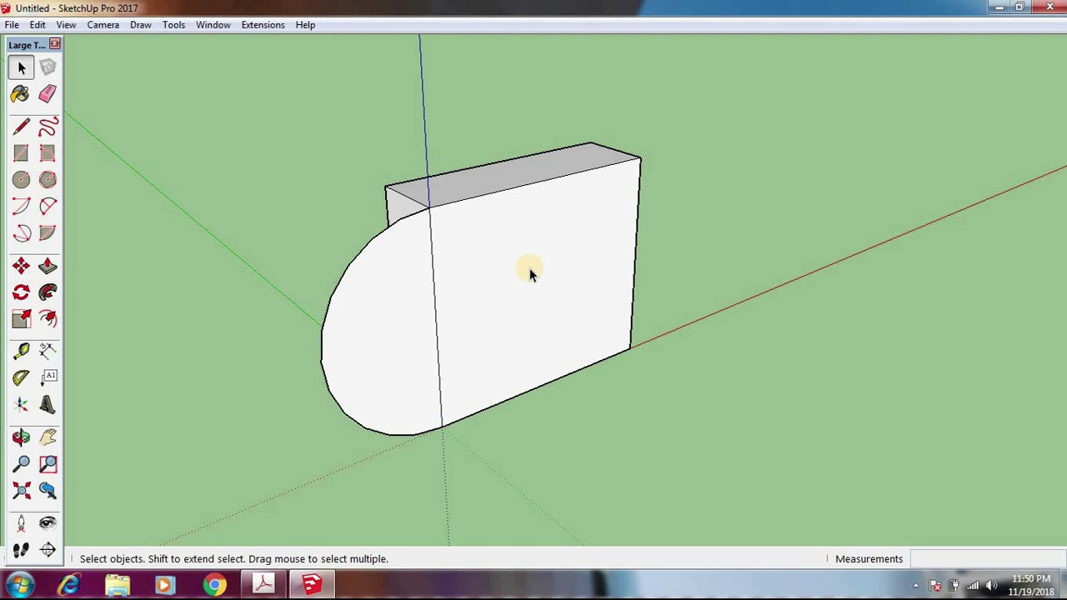
# Step: Push/pull the protruding half-circle face to match the block's thickness, forming the rounded end
pyautogui.press('o')
pyautogui.moveTo(322, 333); pyautogui.dragTo(657, 326)
pyautogui.press('space')
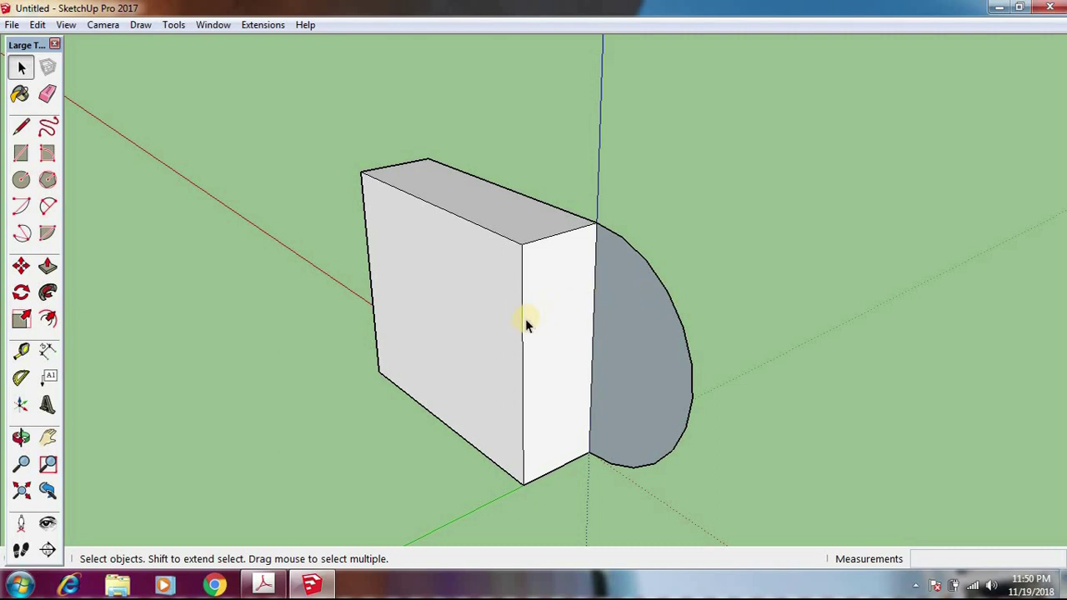
pyautogui.click(46, 267)
pyautogui.moveTo(620, 293); pyautogui.dragTo(490, 236)
pyautogui.press('space')
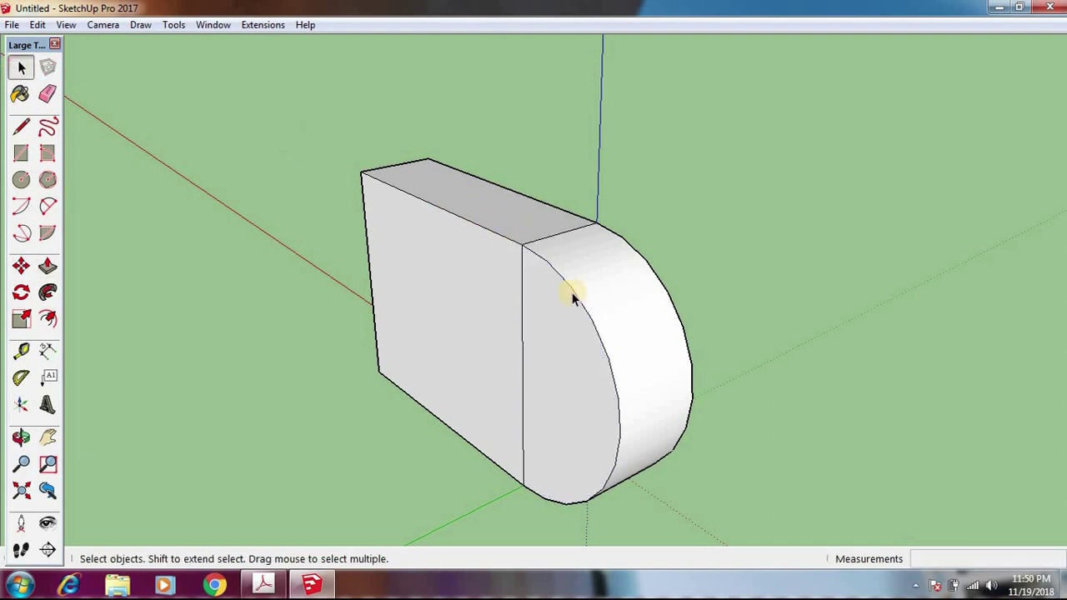
# Step: Delete the vertical edges separating the rounded end from the block on both large side faces
pyautogui.click(521, 363)
pyautogui.press('Delete')
pyautogui.moveTo(803, 369); pyautogui.dragTo(560, 348, button='middle')
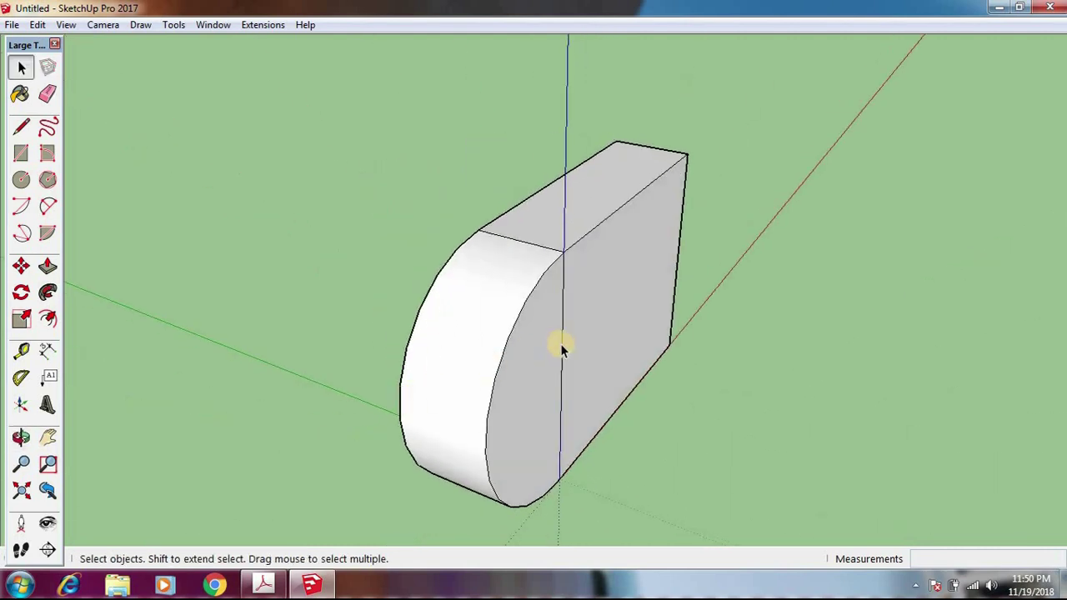
pyautogui.click(561, 350)
pyautogui.press('Escape')
# Step: Check the hole size in the study guide drawing and draw an 8 cm radius circle on the front face, concentric with the rounded end
pyautogui.press('o')
pyautogui.moveTo(616, 344); pyautogui.dragTo(516, 331)
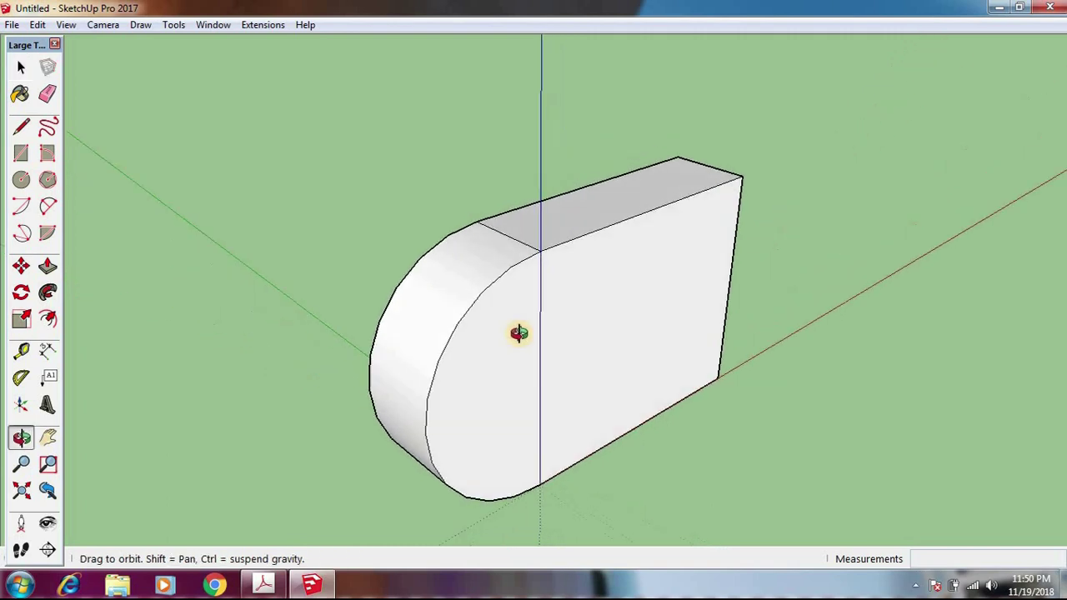
pyautogui.press('space')
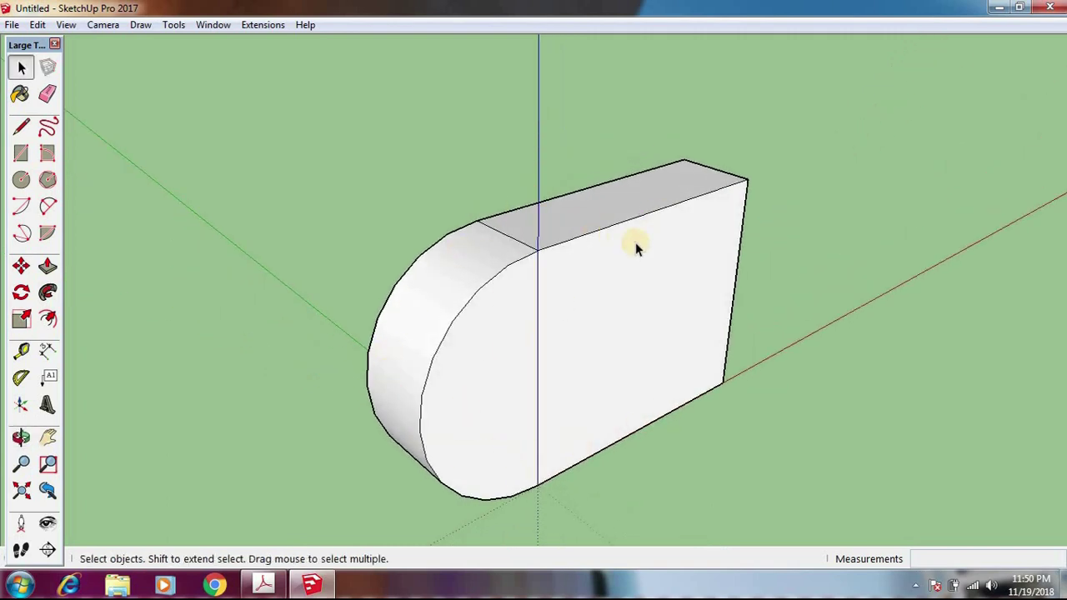
pyautogui.click(263, 585)
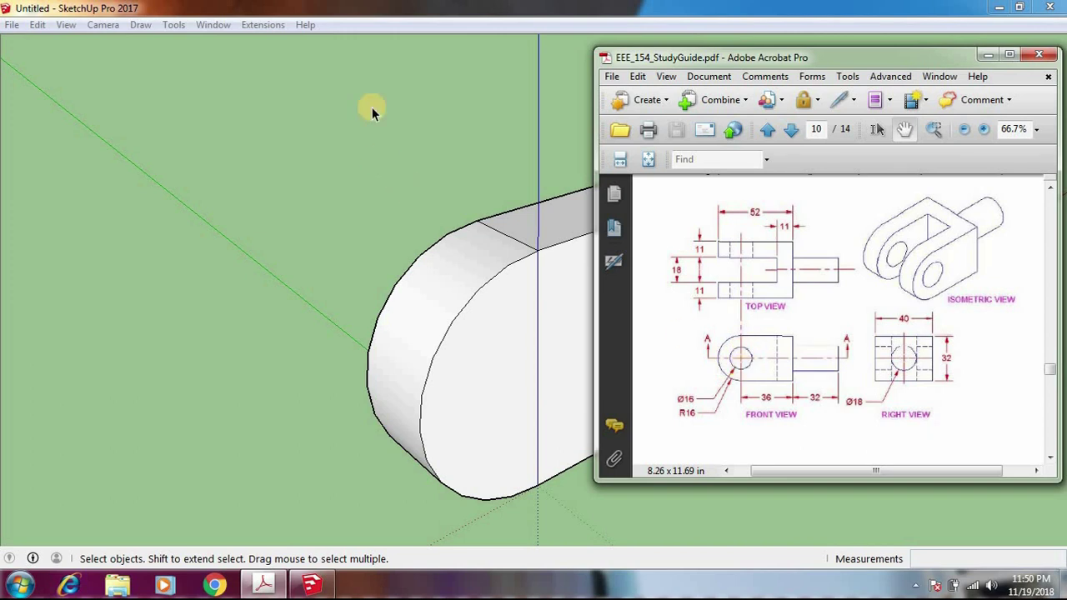
pyautogui.click(375, 15)
pyautogui.click(21, 179)
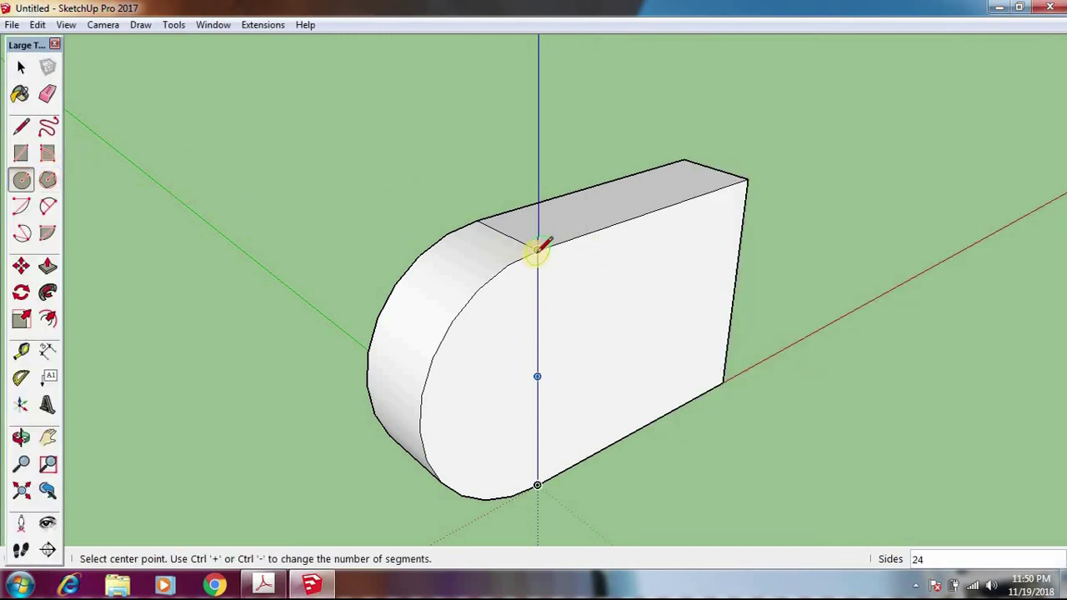
pyautogui.click(538, 377)
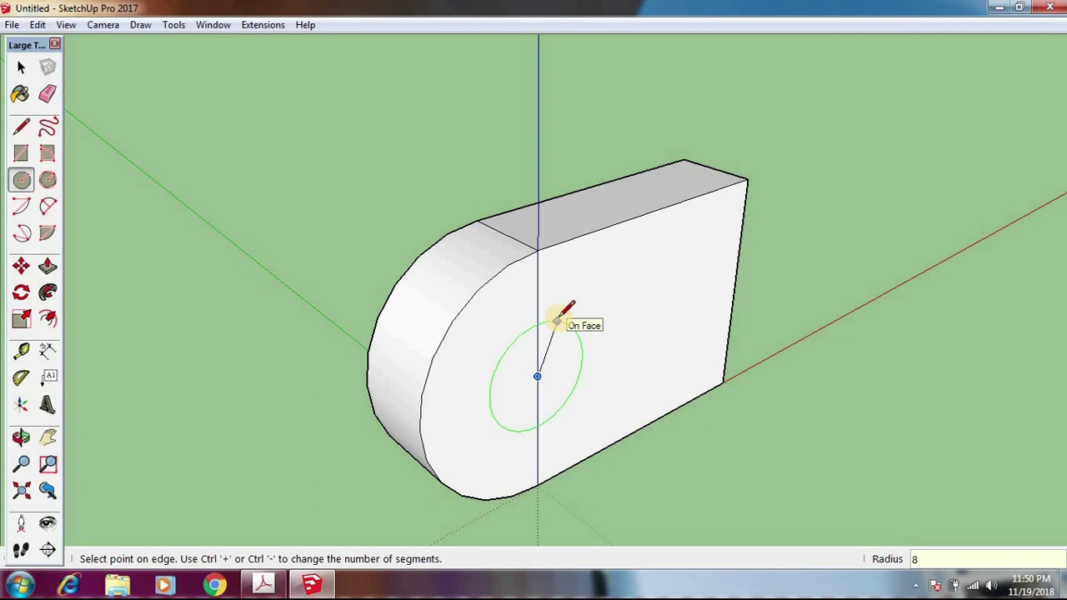
pyautogui.write('8')
pyautogui.press('Return')
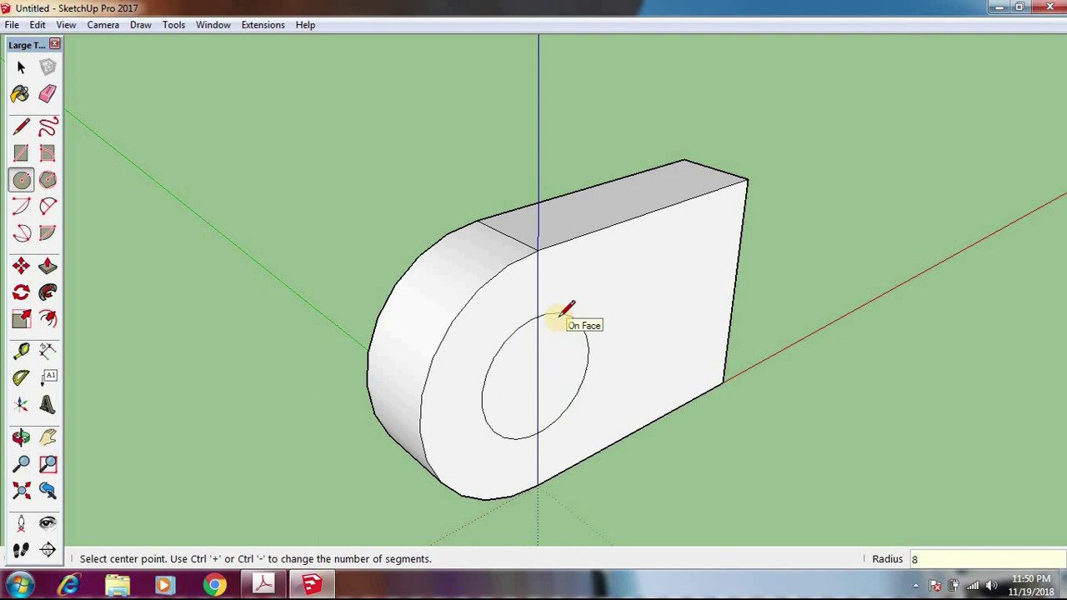
pyautogui.click(21, 67)
pyautogui.moveTo(437, 384); pyautogui.dragTo(533, 385, button='middle')
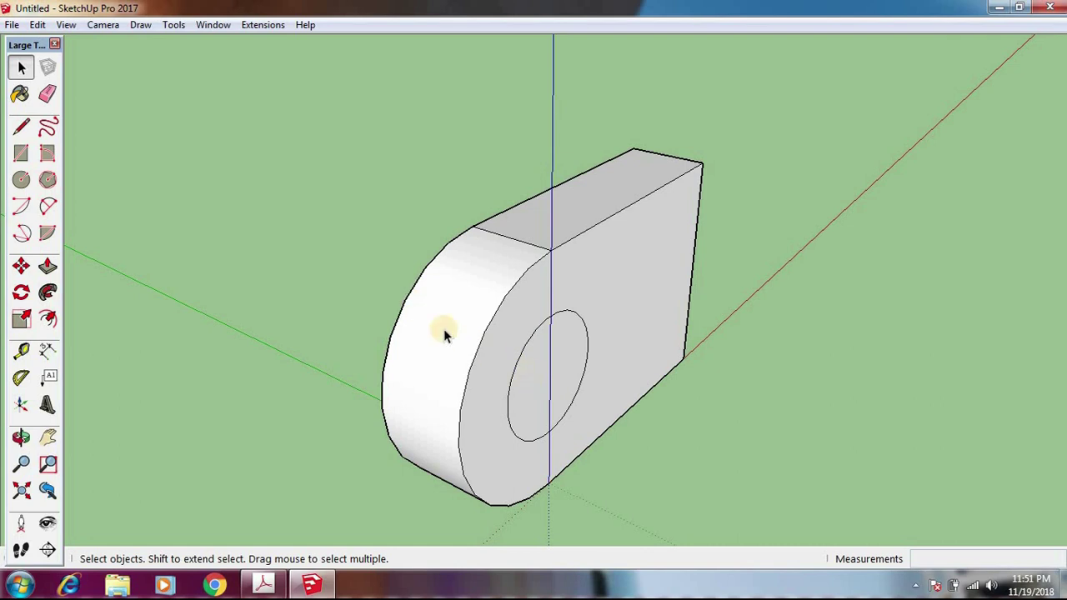
pyautogui.click(47, 265)
pyautogui.moveTo(540, 372); pyautogui.dragTo(346, 307)
pyautogui.moveTo(557, 347); pyautogui.dragTo(652, 355, button='middle')
pyautogui.hotkey('ctrl', 'z')
# Step: Push the circle 11 cm through the plate to its opposite face to cut a through hole
pyautogui.moveTo(513, 341)
pyautogui.mouseDown()
pyautogui.moveTo(278, 364)
pyautogui.moveTo(352, 372)
pyautogui.moveTo(547, 280)
pyautogui.moveTo(280, 401)
pyautogui.moveTo(610, 313)
pyautogui.moveTo(519, 242)
pyautogui.mouseUp()
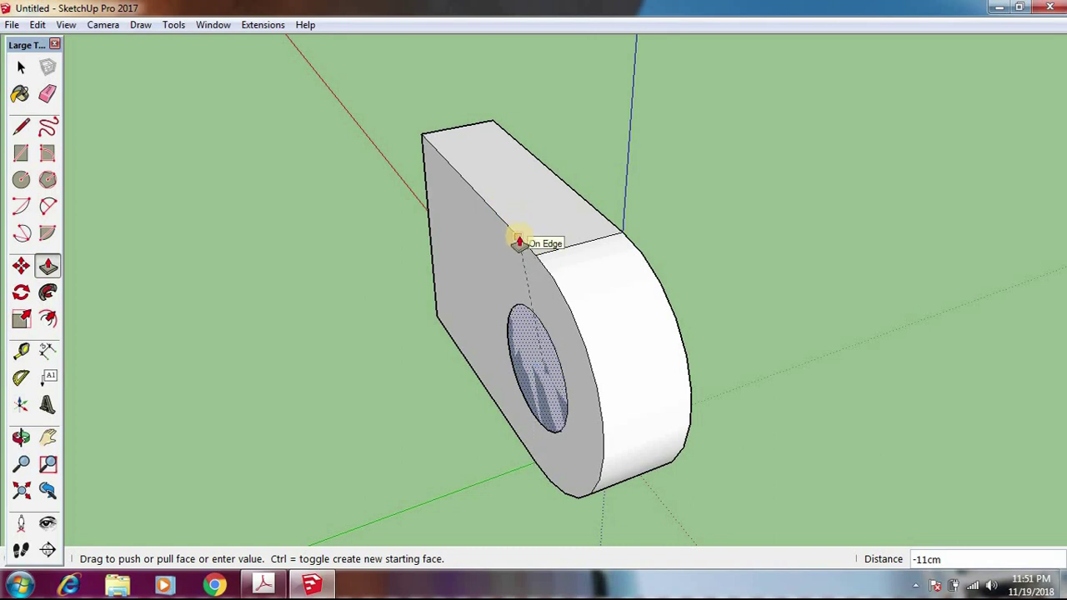
pyautogui.moveTo(519, 241); pyautogui.dragTo(519, 241)
pyautogui.moveTo(535, 369); pyautogui.dragTo(553, 269, button='middle')
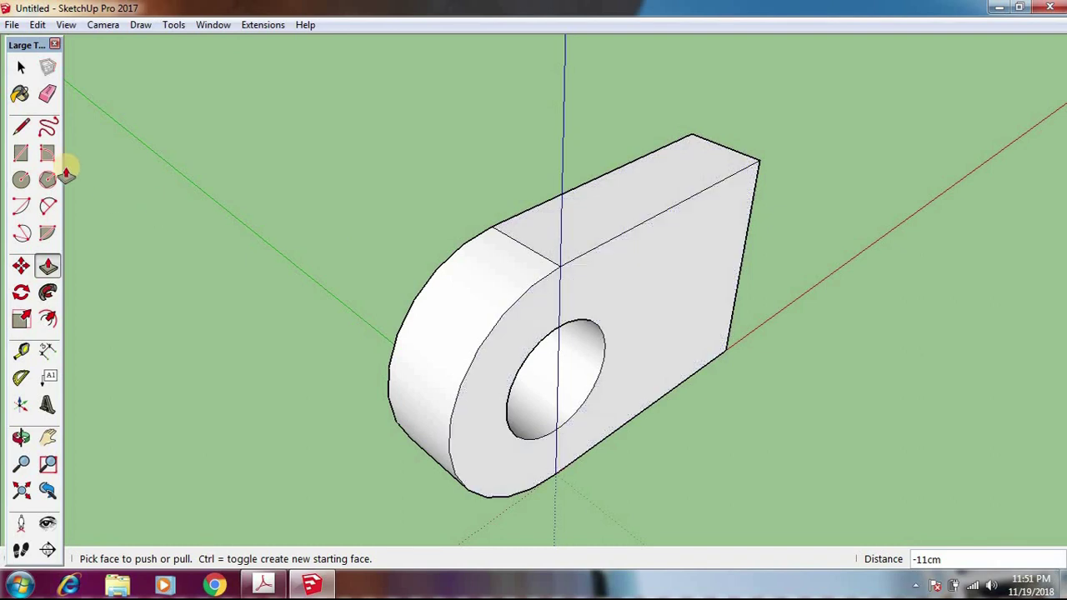
pyautogui.click(20, 67)
pyautogui.scroll(-1, 593, 267)
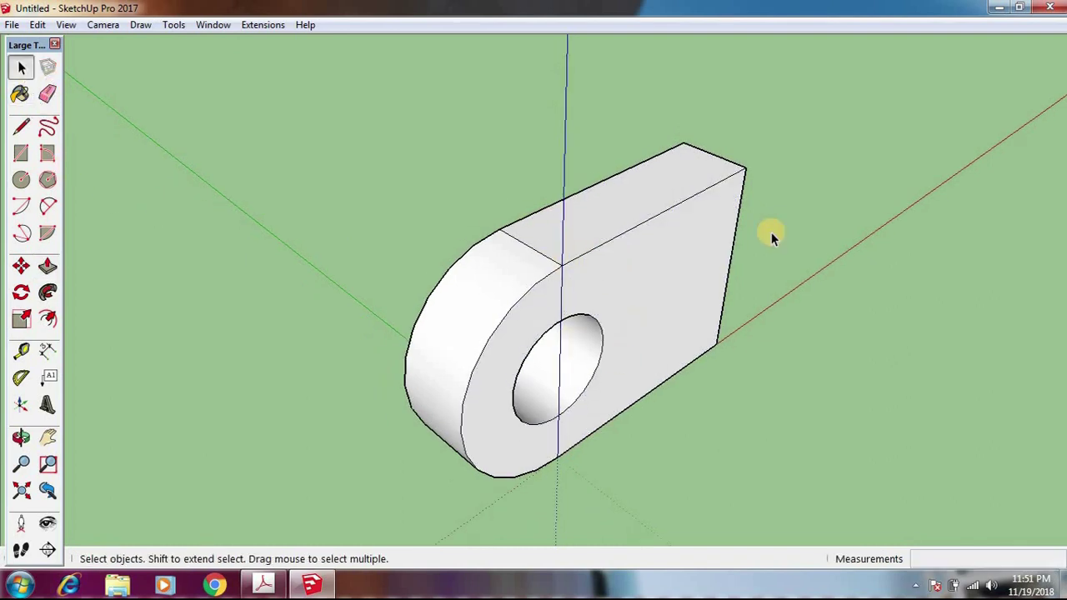
# Step: Check the arm spacing in the study guide drawing and copy the whole holed arm 29 cm along the green axis
pyautogui.click(262, 582)
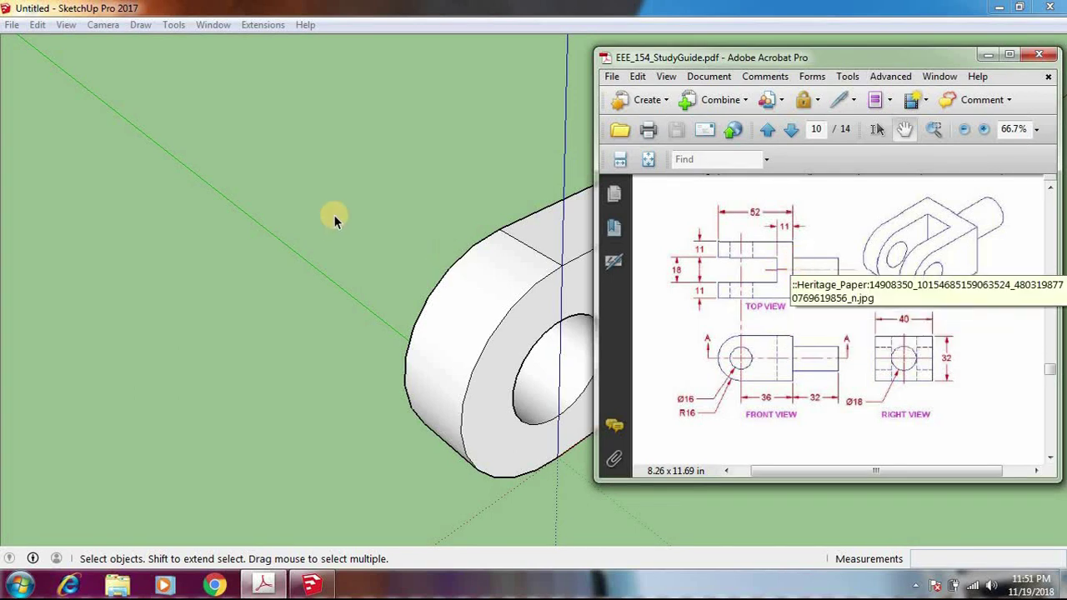
pyautogui.click(361, 181)
pyautogui.moveTo(896, 295); pyautogui.dragTo(497, 321, button='middle')
pyautogui.scroll(-1, 502, 319)
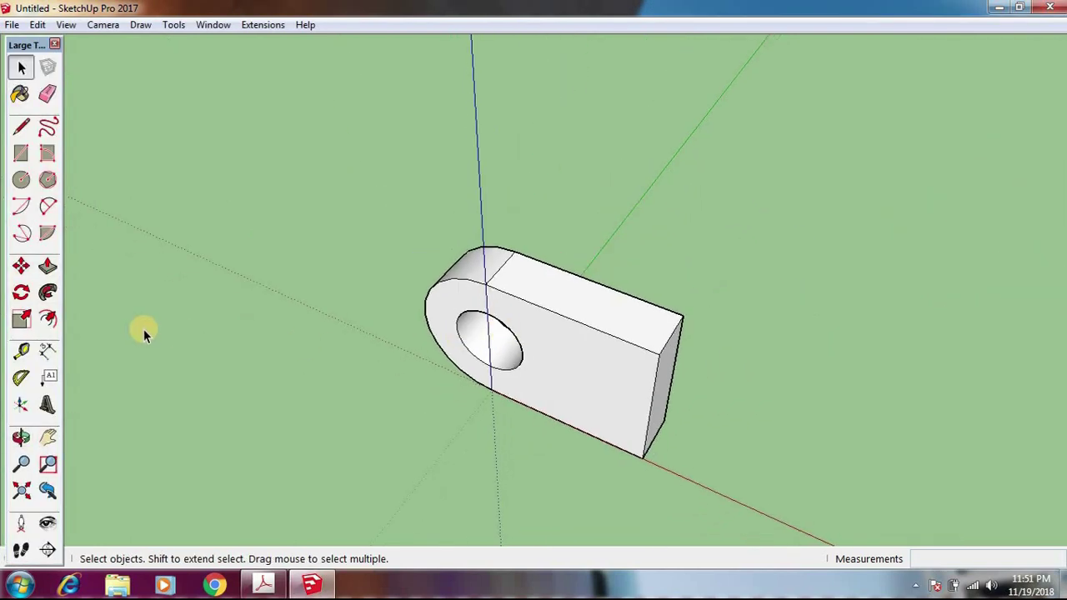
pyautogui.moveTo(631, 350); pyautogui.dragTo(469, 263, button='middle')
pyautogui.moveTo(397, 208); pyautogui.dragTo(811, 517)
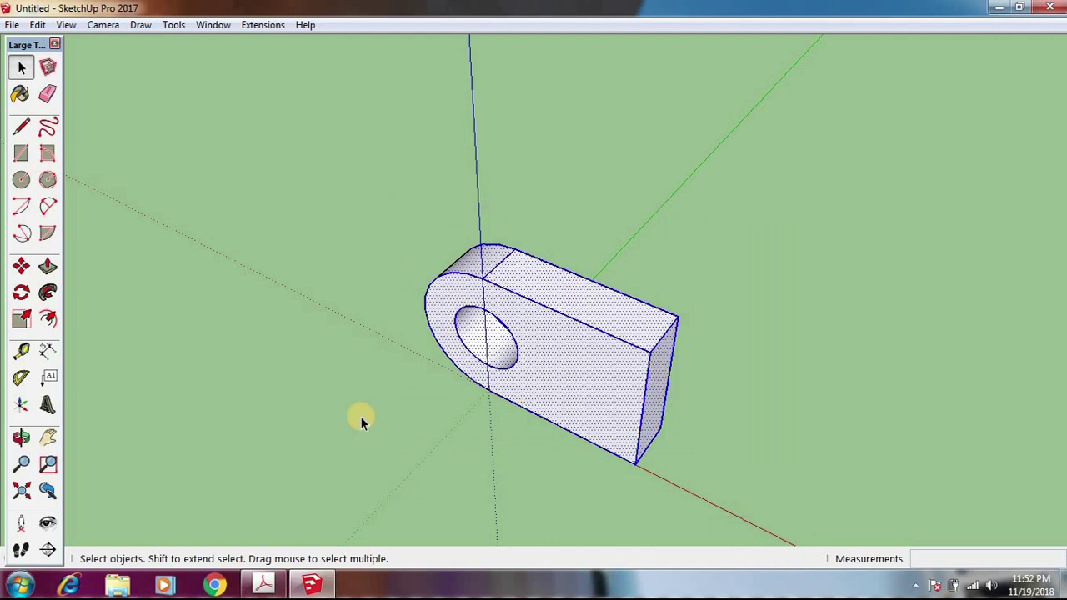
pyautogui.click(25, 271)
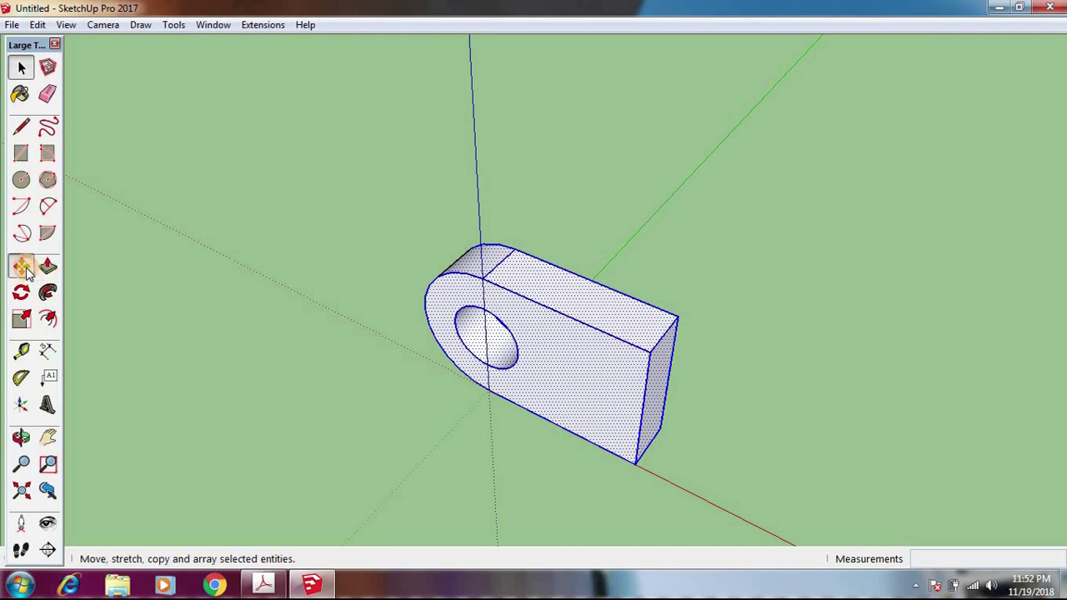
pyautogui.moveTo(769, 479); pyautogui.dragTo(690, 398, button='middle')
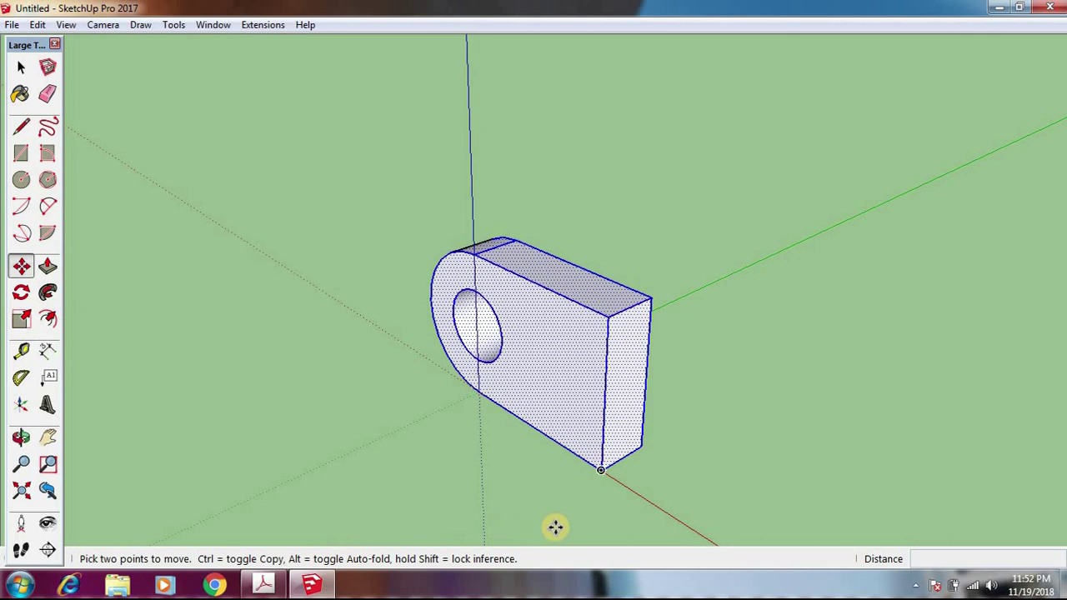
pyautogui.click(603, 480)
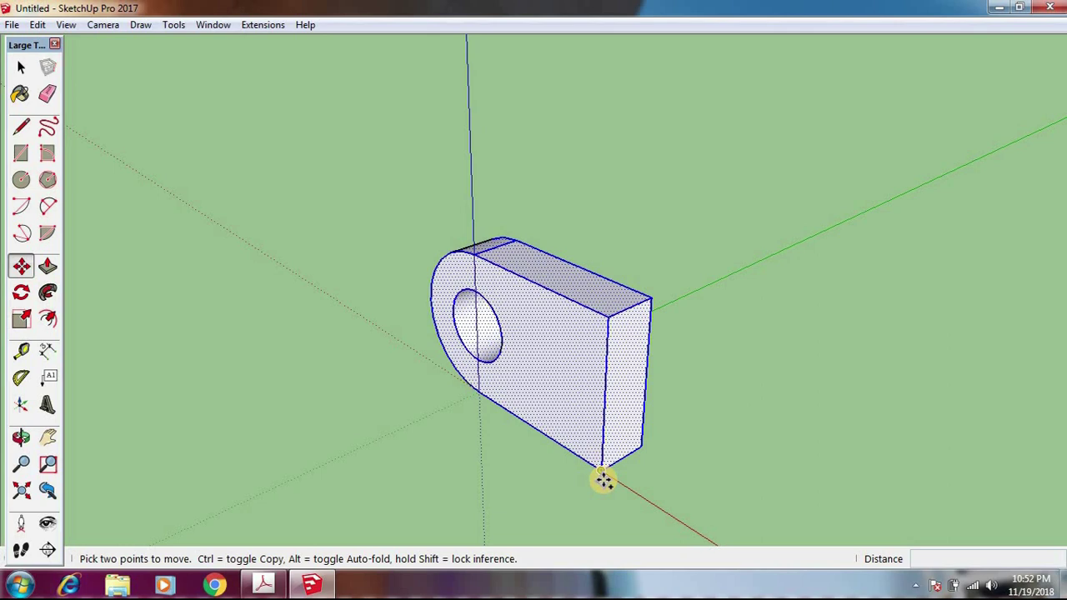
pyautogui.click(601, 470)
pyautogui.press('ctrl')
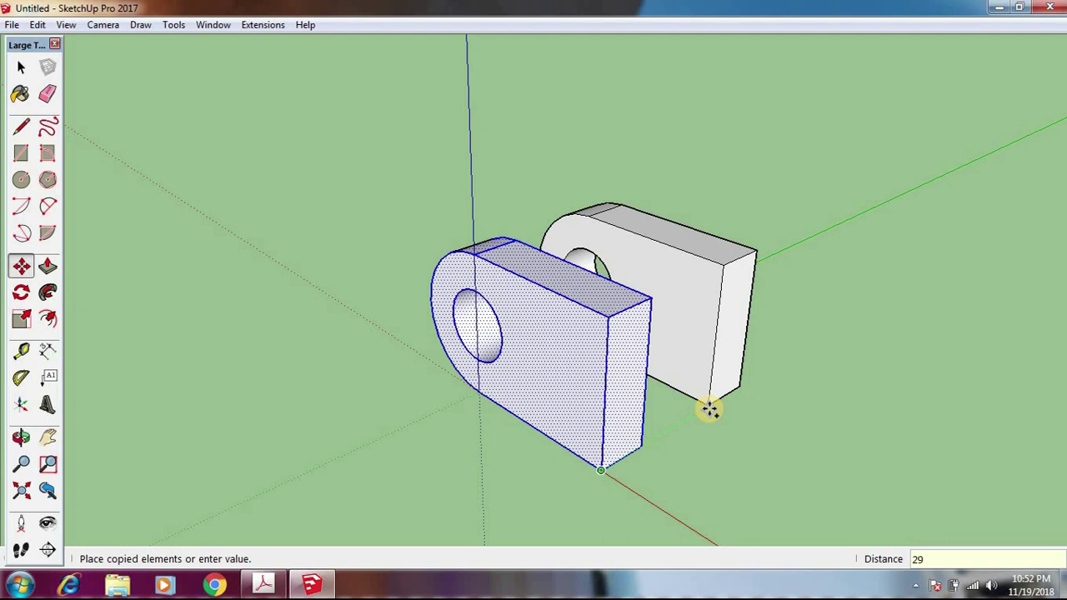
pyautogui.click(708, 408)
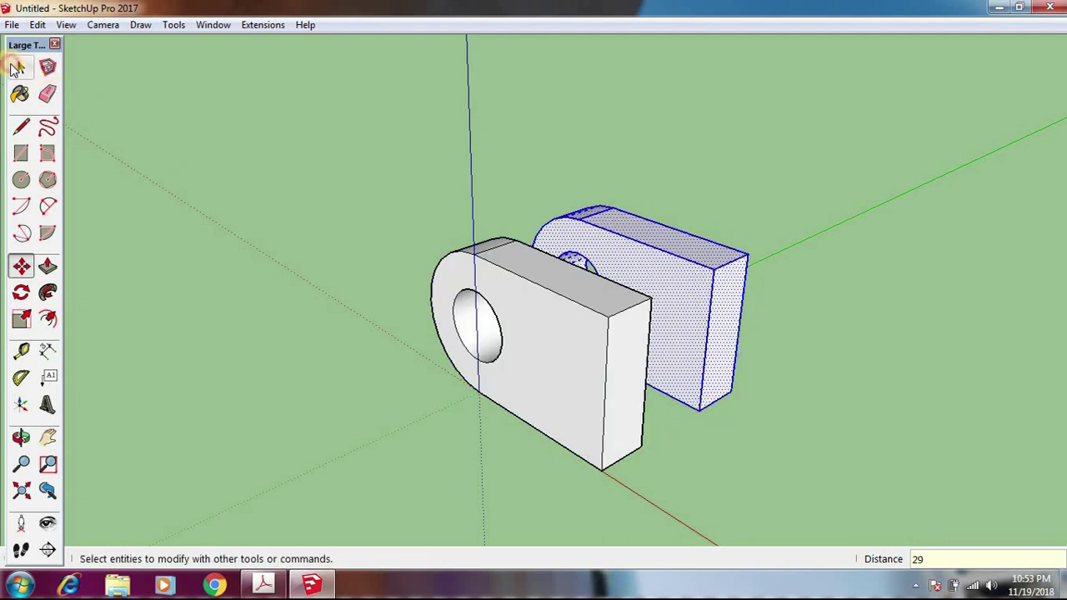
# Step: Measure the gap between the lower inner corners of the two arms and compare it with the study guide drawing
pyautogui.click(16, 68)
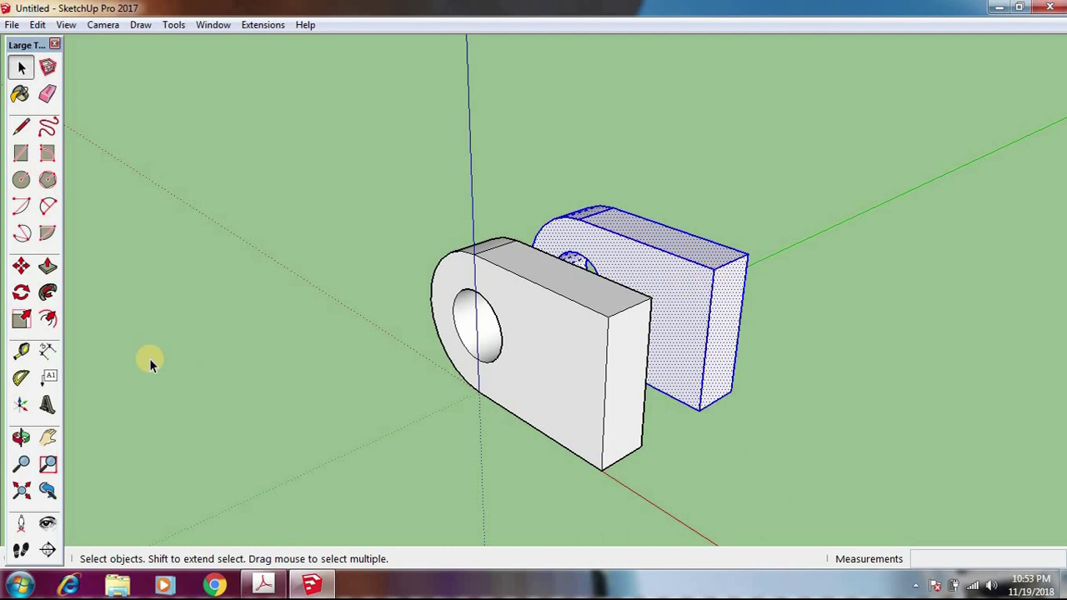
pyautogui.click(47, 350)
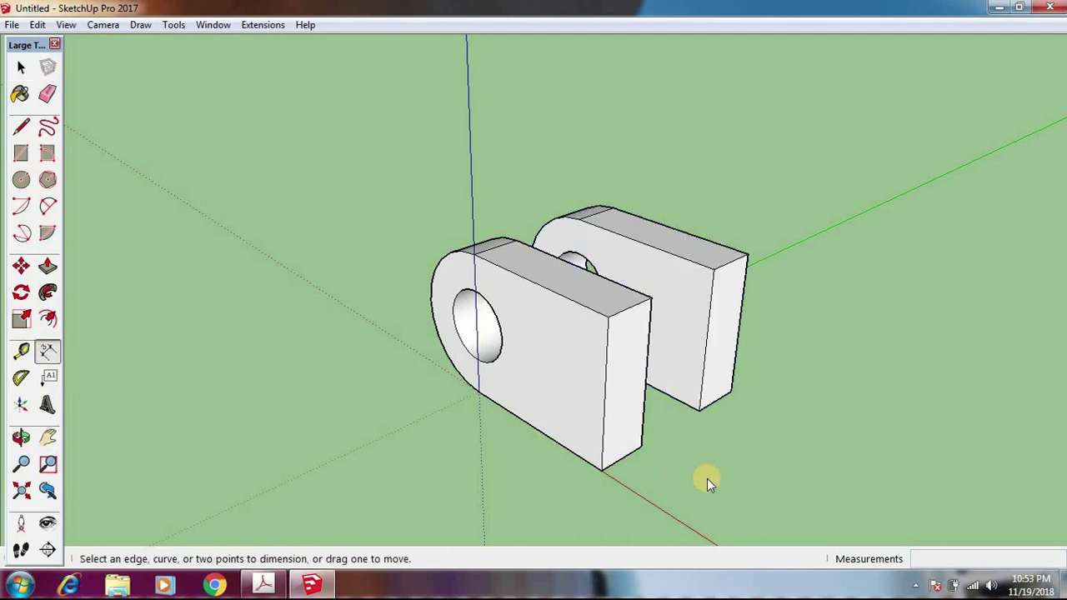
pyautogui.click(642, 445)
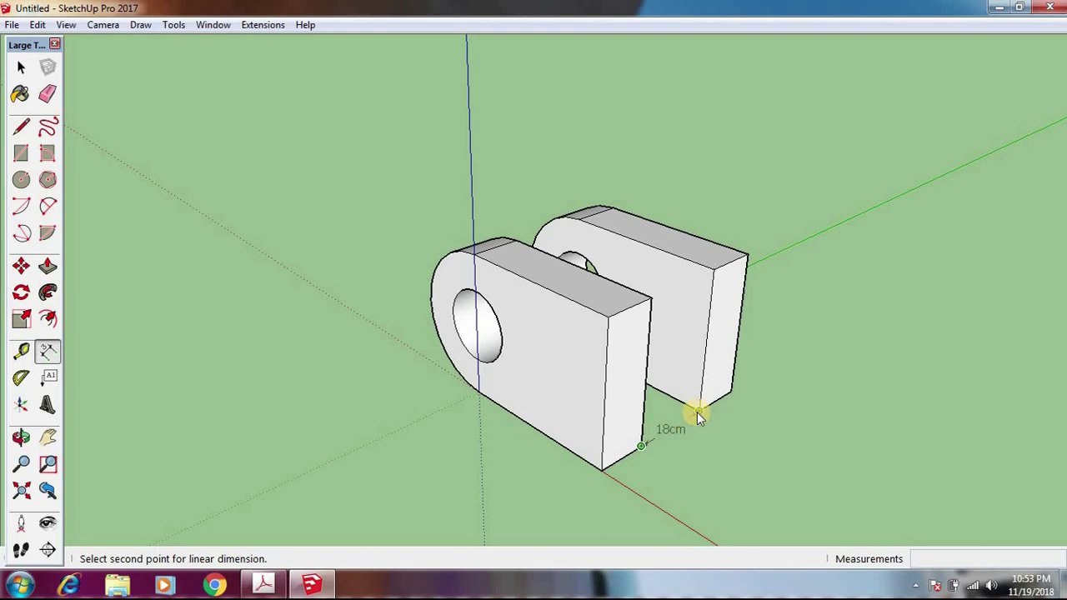
pyautogui.click(263, 585)
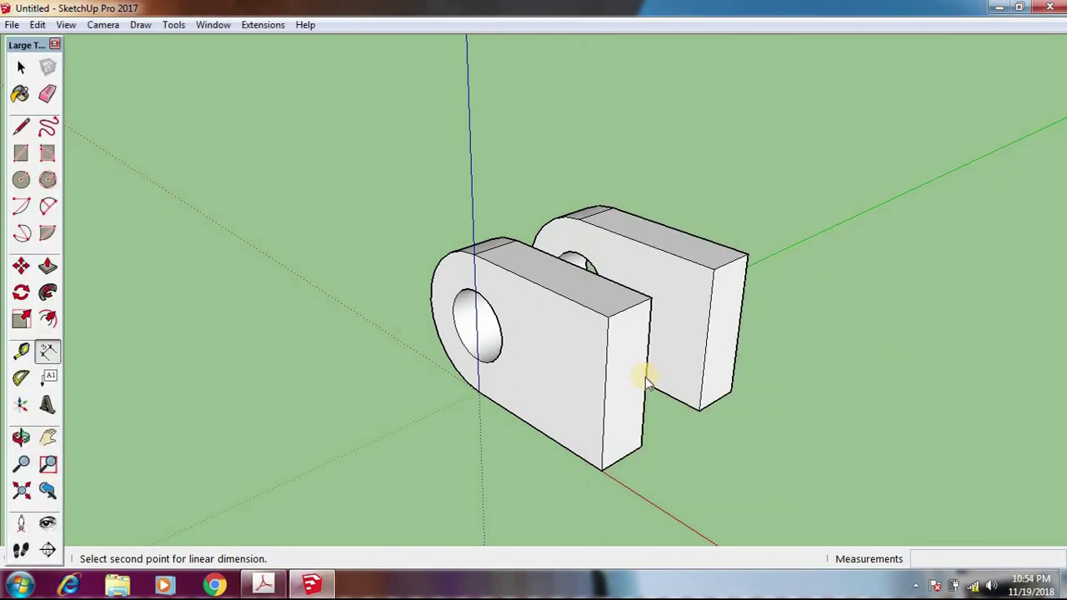
pyautogui.click(489, 8)
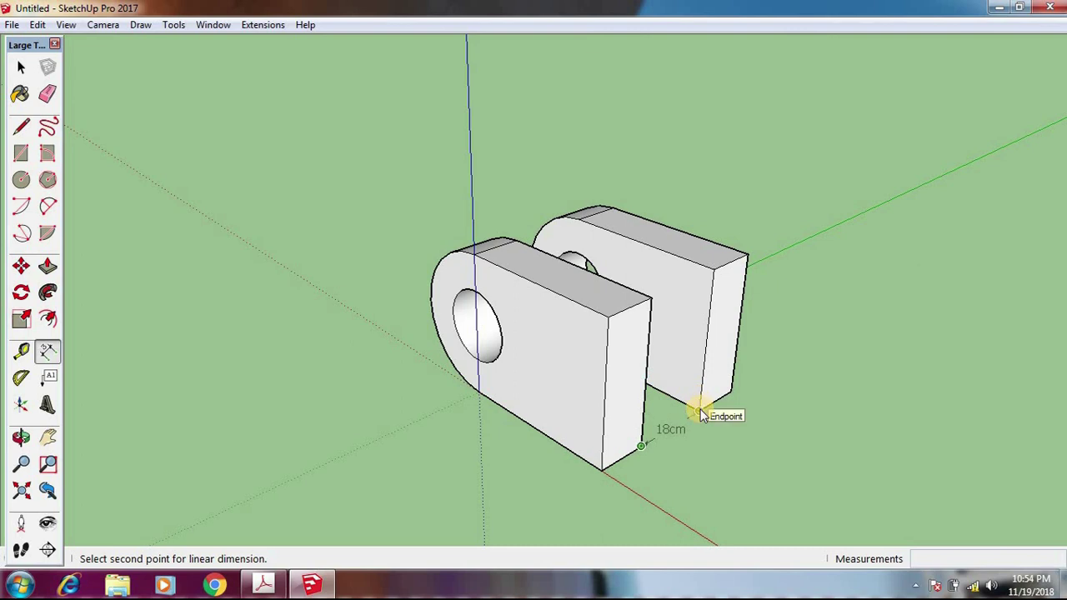
pyautogui.press('Escape')
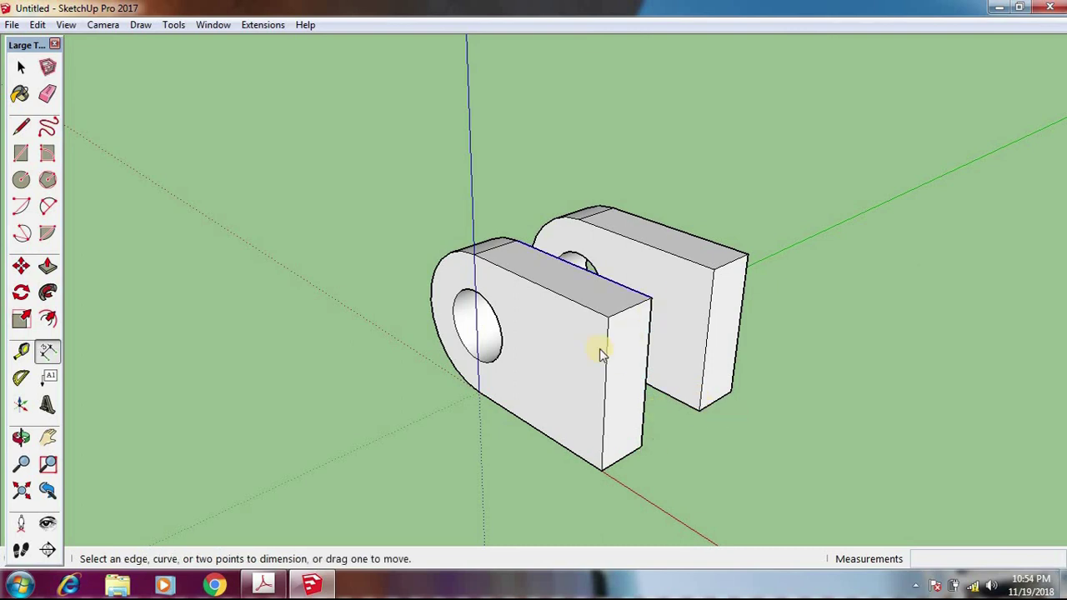
# Step: Check the bridge thickness in the drawing and place a guide point 11 cm from the copied arm's inner top corner along its edge
pyautogui.click(268, 585)
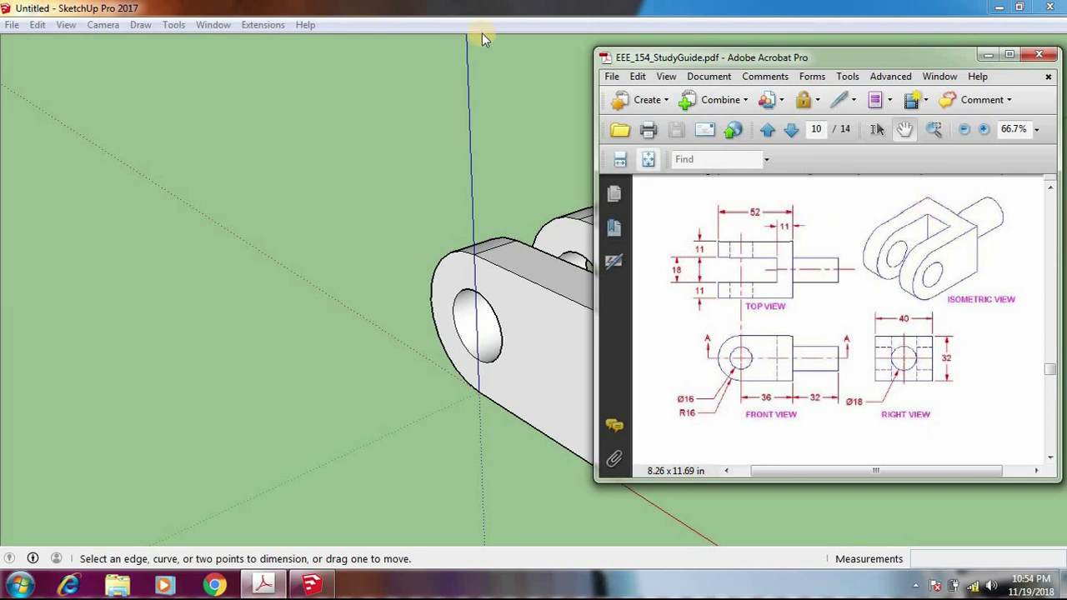
pyautogui.click(438, 6)
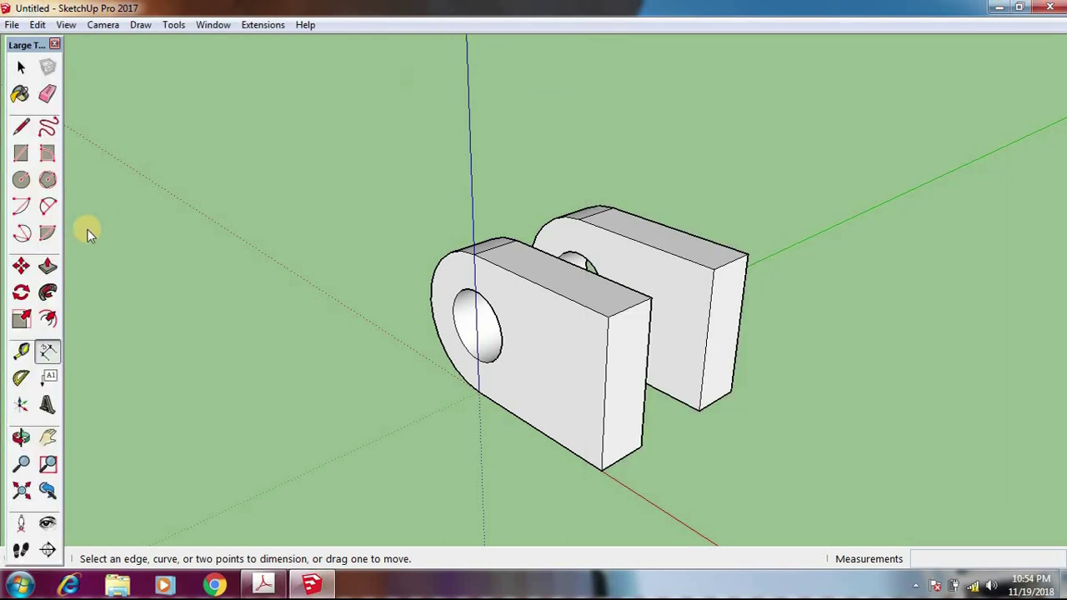
pyautogui.click(23, 352)
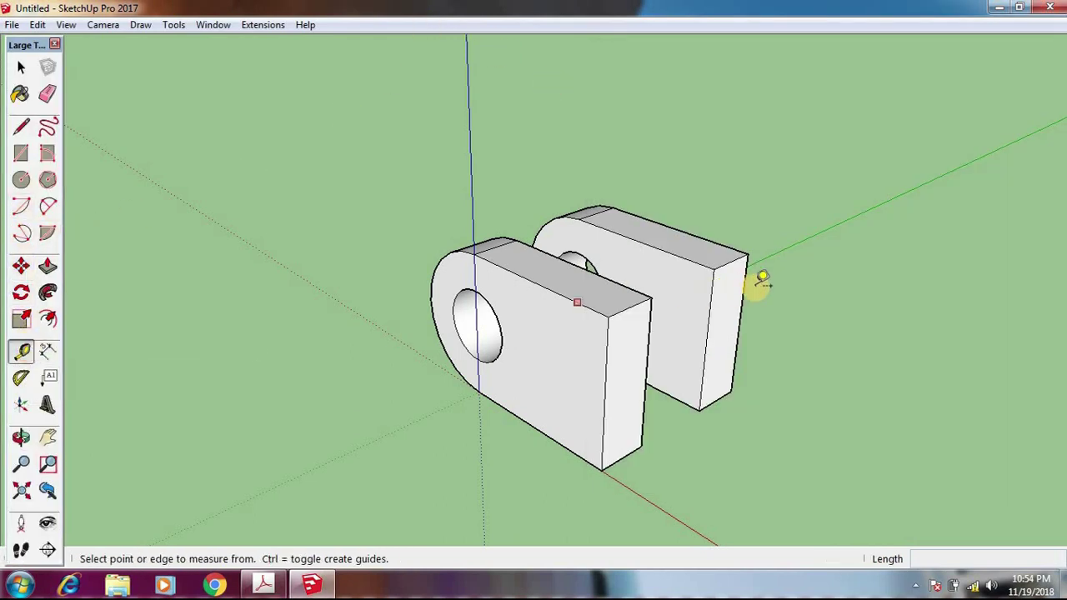
pyautogui.click(713, 268)
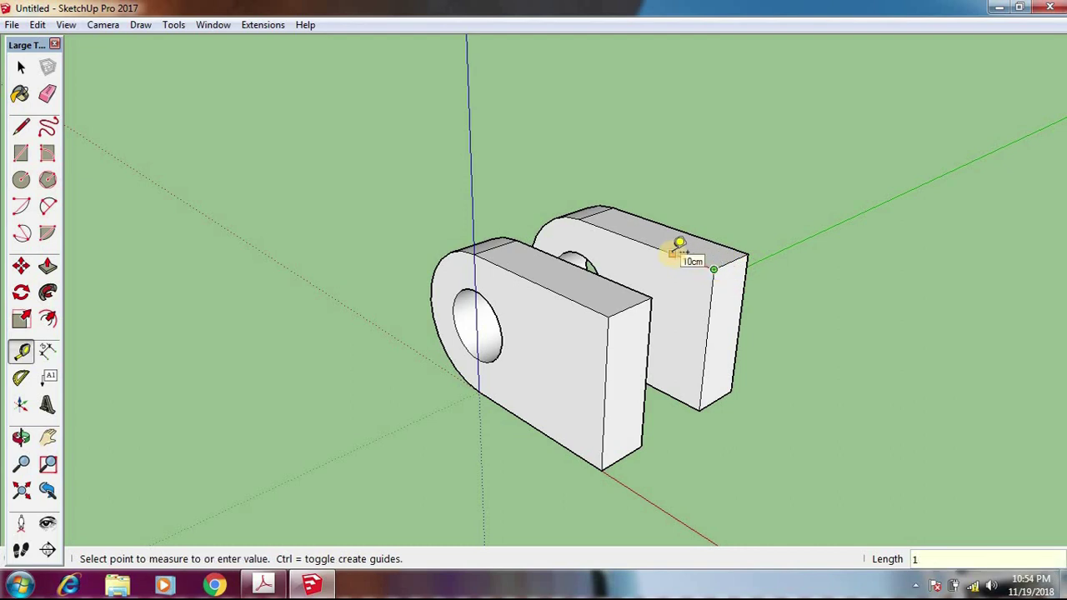
pyautogui.press('Return')
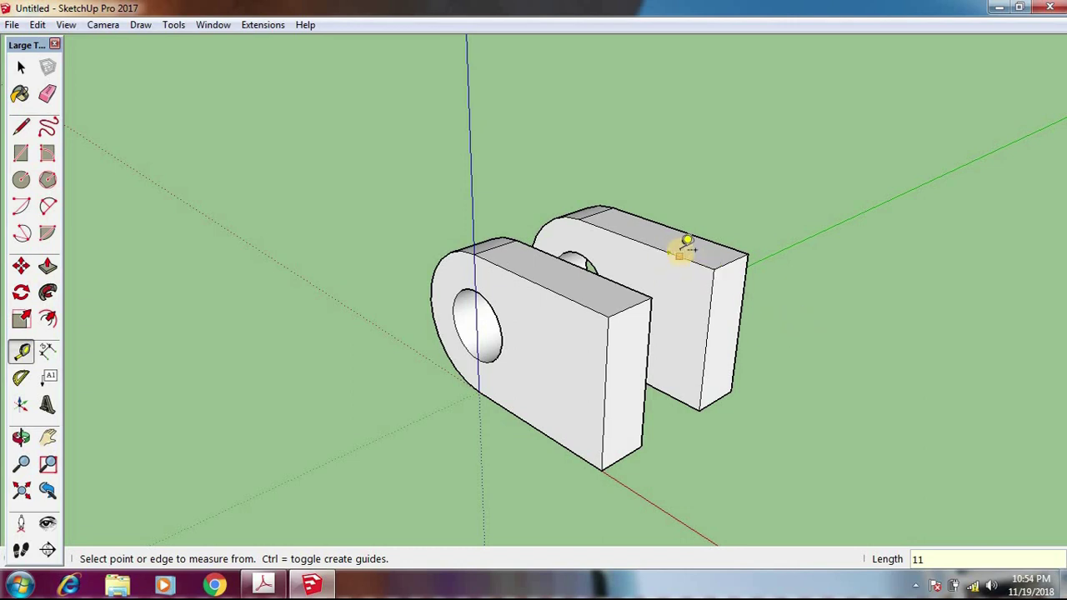
# Step: Draw an 18 by 11 cm rectangle bridging the two arms' top edges, from the guide point to the opposite arm's inner end corner
pyautogui.click(20, 154)
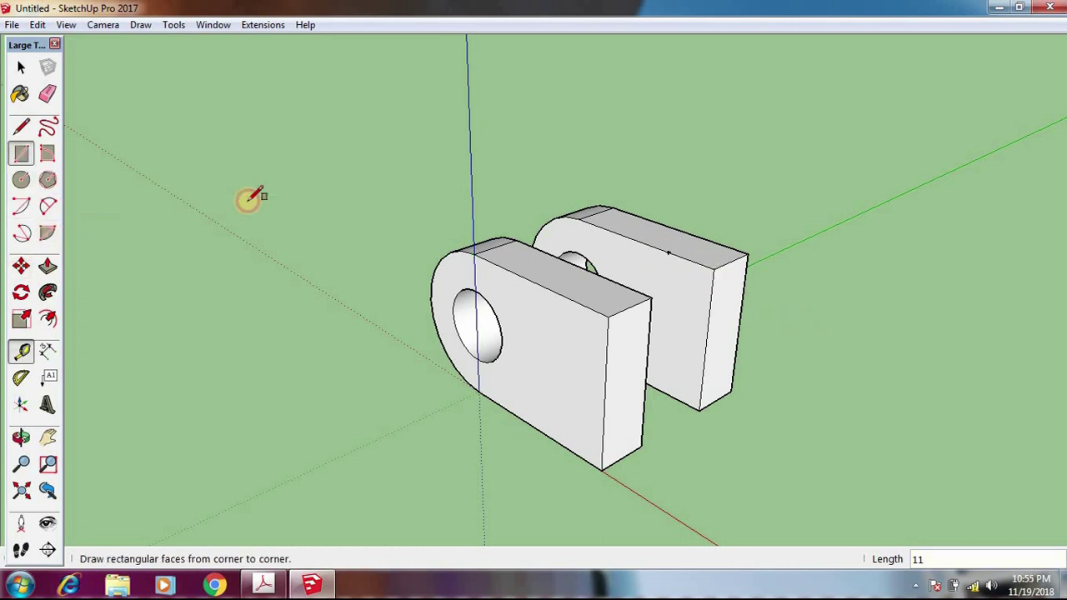
pyautogui.click(667, 252)
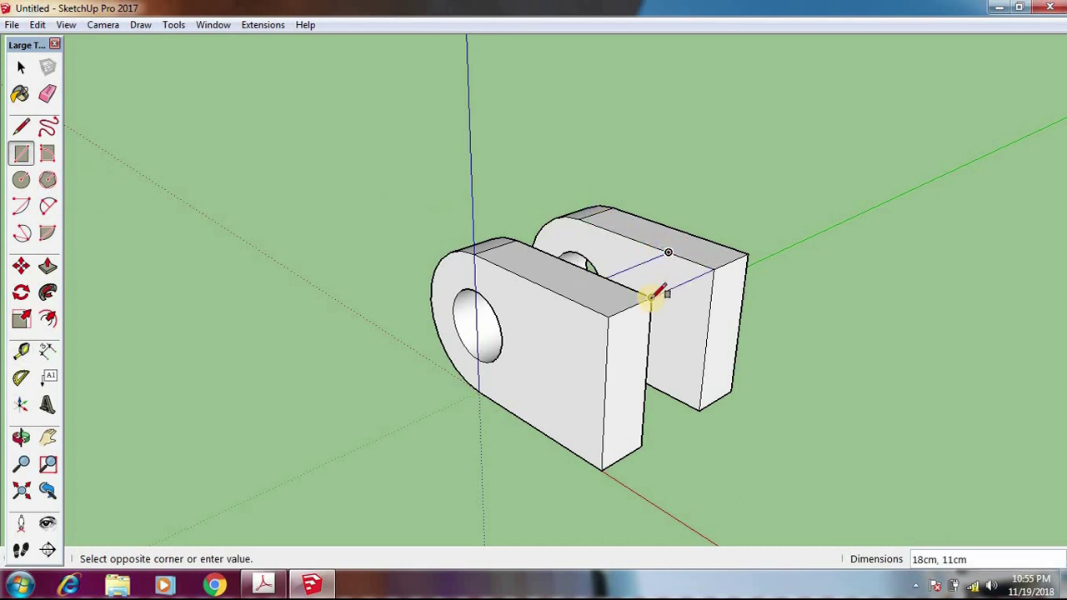
pyautogui.click(649, 297)
# Step: Push/pull the bridging rectangle down to the arms' bottom level, joining both arms with a solid block
pyautogui.moveTo(792, 458); pyautogui.dragTo(642, 250, button='middle')
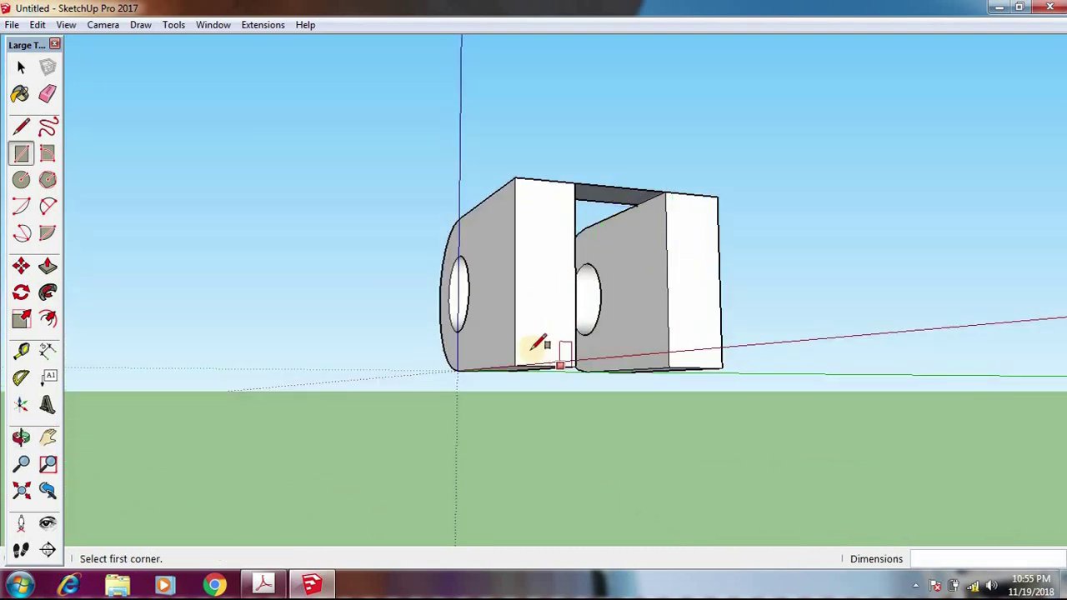
pyautogui.moveTo(537, 344); pyautogui.dragTo(583, 286, button='middle')
pyautogui.click(48, 266)
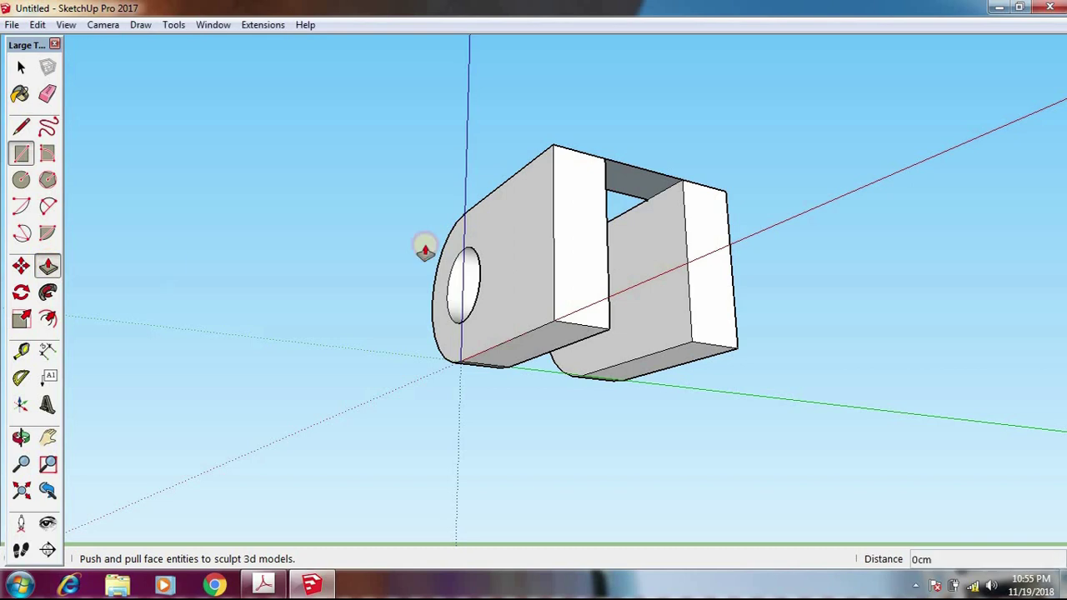
pyautogui.moveTo(631, 176); pyautogui.dragTo(577, 329)
# Step: Delete the seam edges between the bridge and the arms on the top face and the flat end face
pyautogui.click(22, 69)
pyautogui.moveTo(475, 238); pyautogui.dragTo(617, 325, button='middle')
pyautogui.click(623, 309)
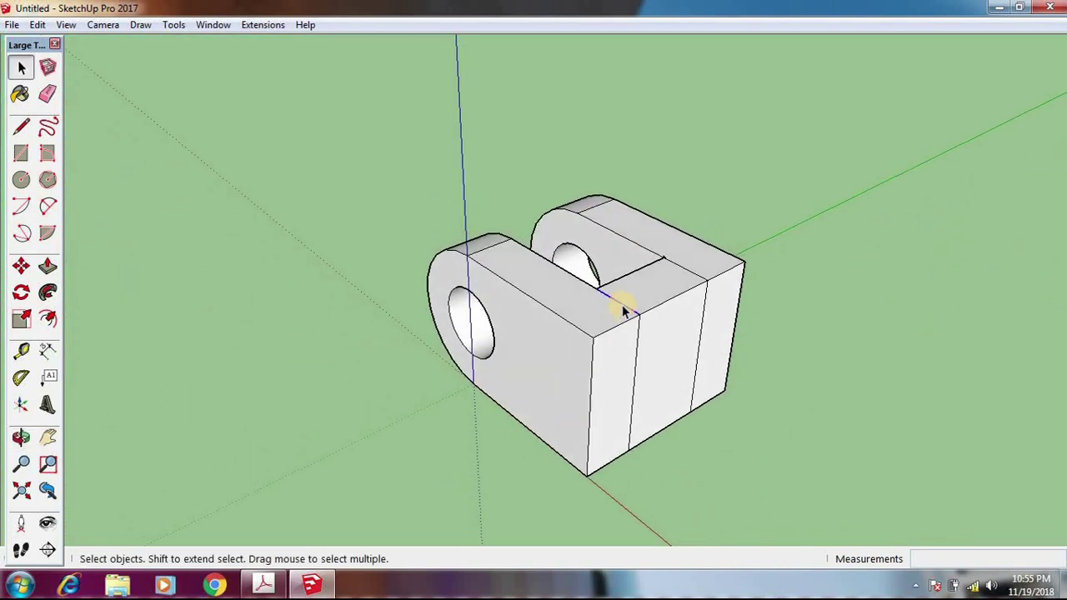
pyautogui.click(705, 272)
pyautogui.click(693, 275)
pyautogui.click(704, 313)
pyautogui.click(703, 310)
pyautogui.press('Delete')
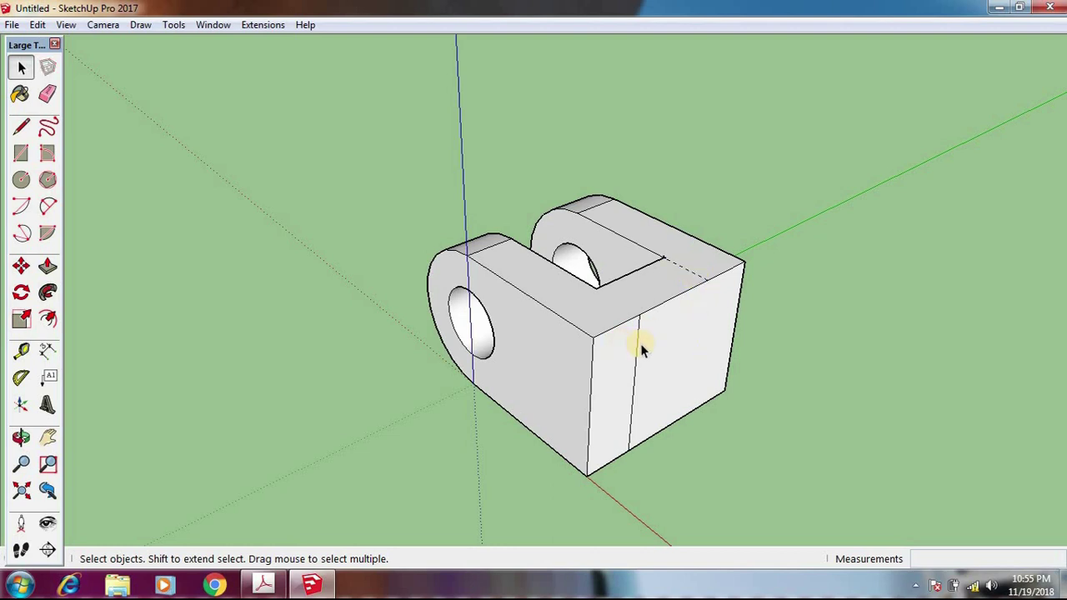
pyautogui.click(636, 344)
pyautogui.press('Delete')
# Step: Delete the seam edge between the bridge and the arm on the underside
pyautogui.moveTo(713, 229); pyautogui.dragTo(630, 343, button='middle')
pyautogui.click(628, 332)
pyautogui.press('Delete')
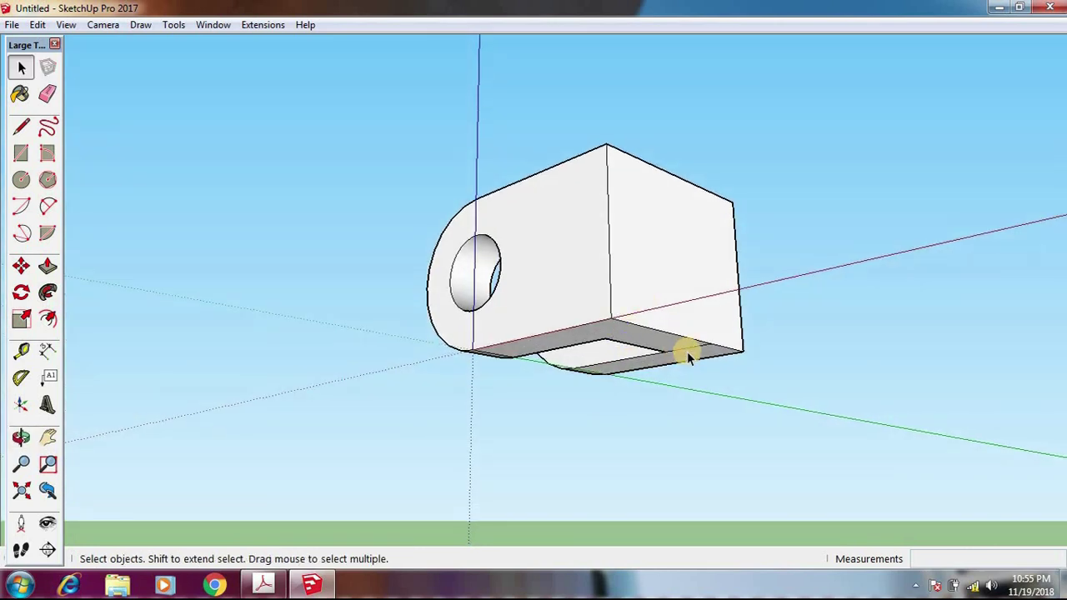
pyautogui.moveTo(652, 228); pyautogui.dragTo(691, 207, button='middle')
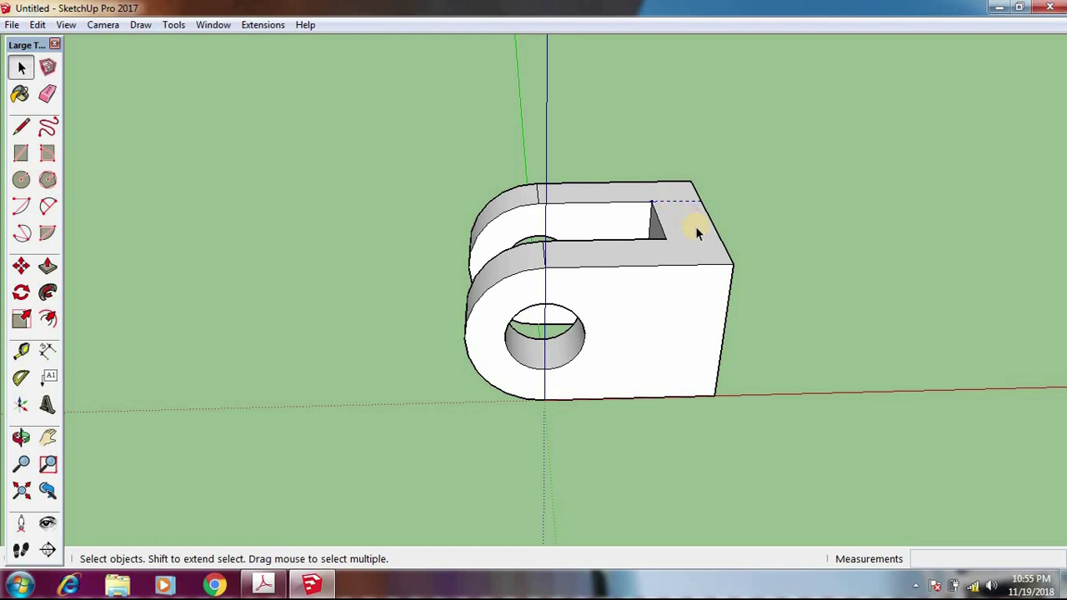
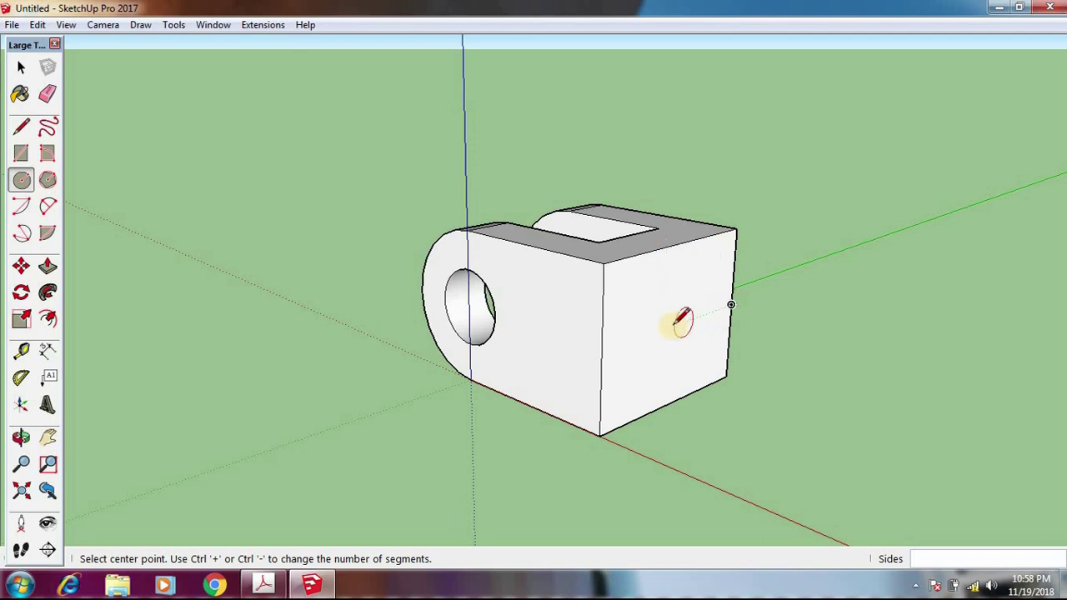
# Step: Check the shaft diameter in the study guide drawing and draw a 9 cm radius circle centred on the flat end face
pyautogui.click(672, 325)
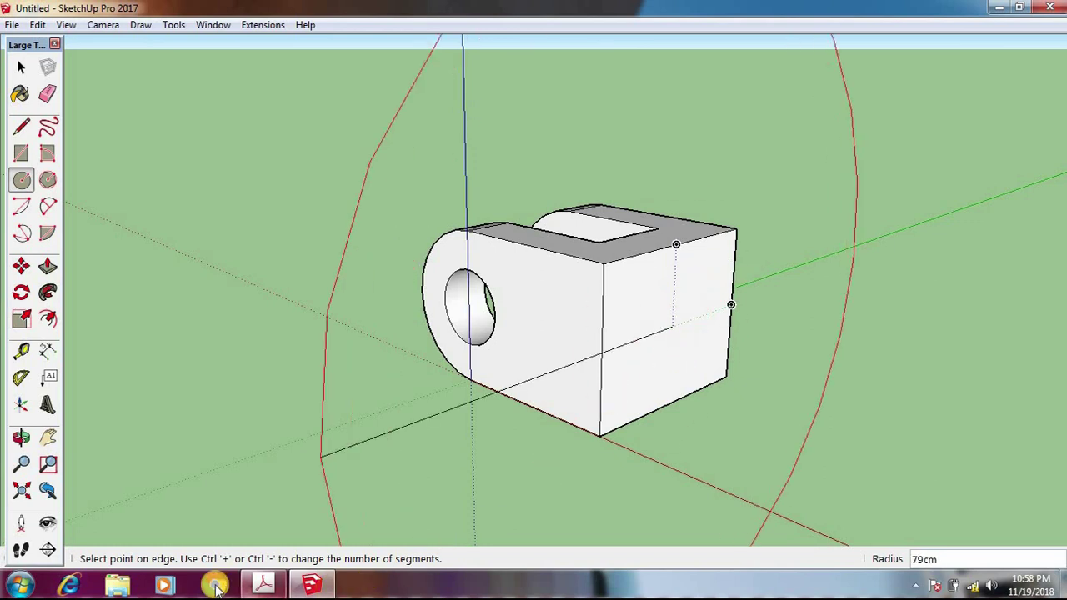
pyautogui.click(263, 583)
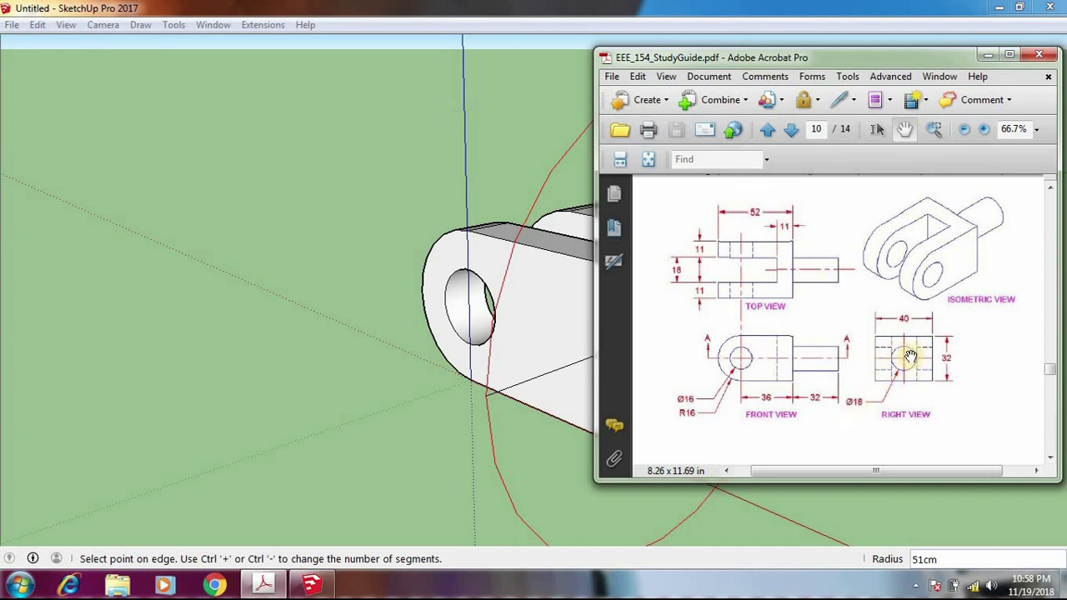
pyautogui.click(546, 17)
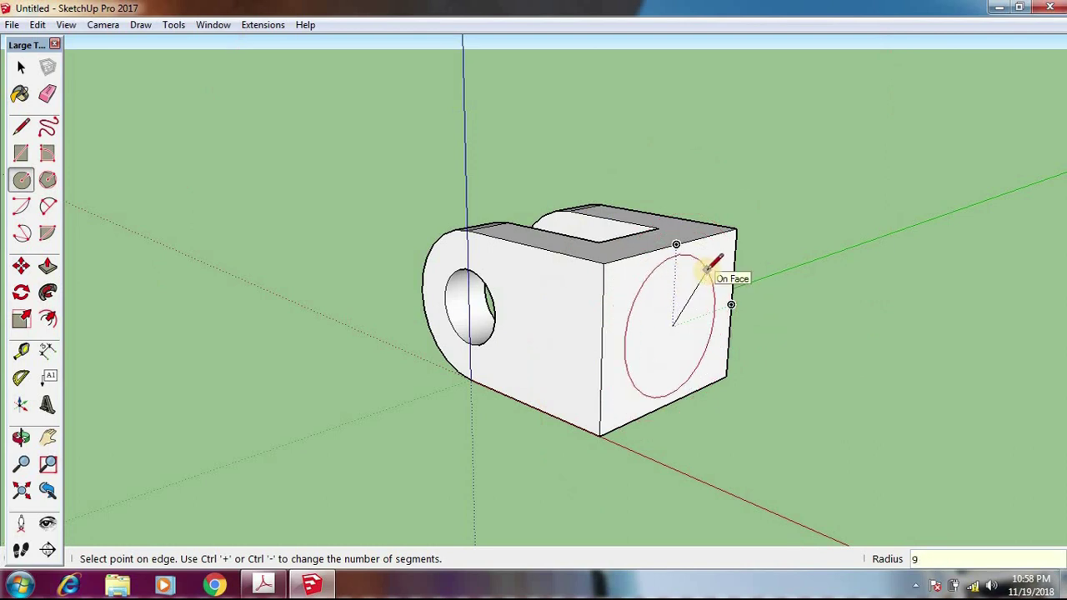
pyautogui.press('Return')
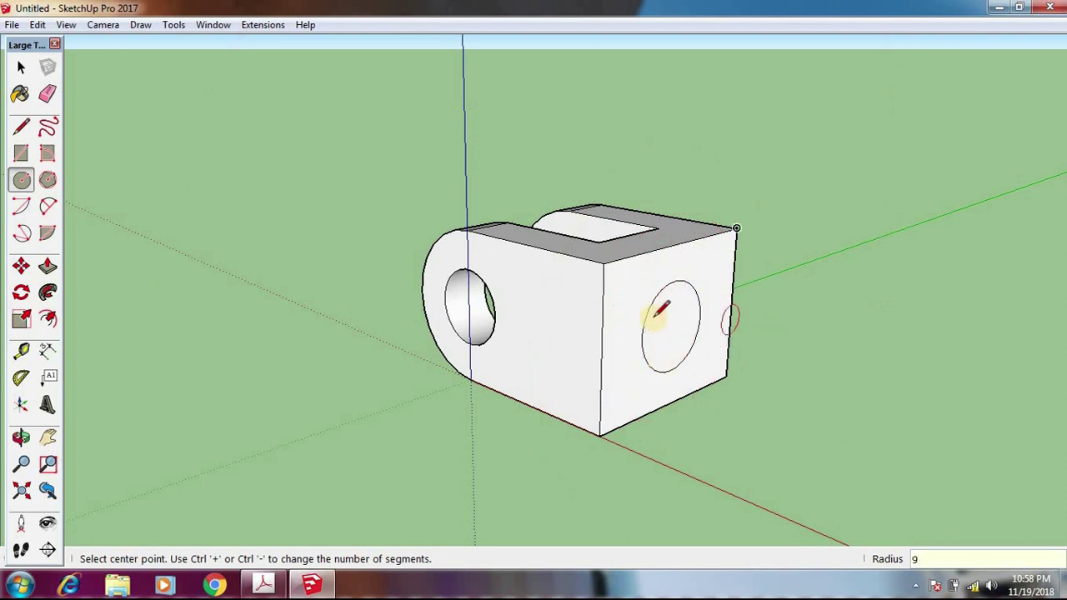
# Step: Check the shaft length in the study guide drawing and push/pull the circle on the end face outward 32 cm
pyautogui.click(263, 583)
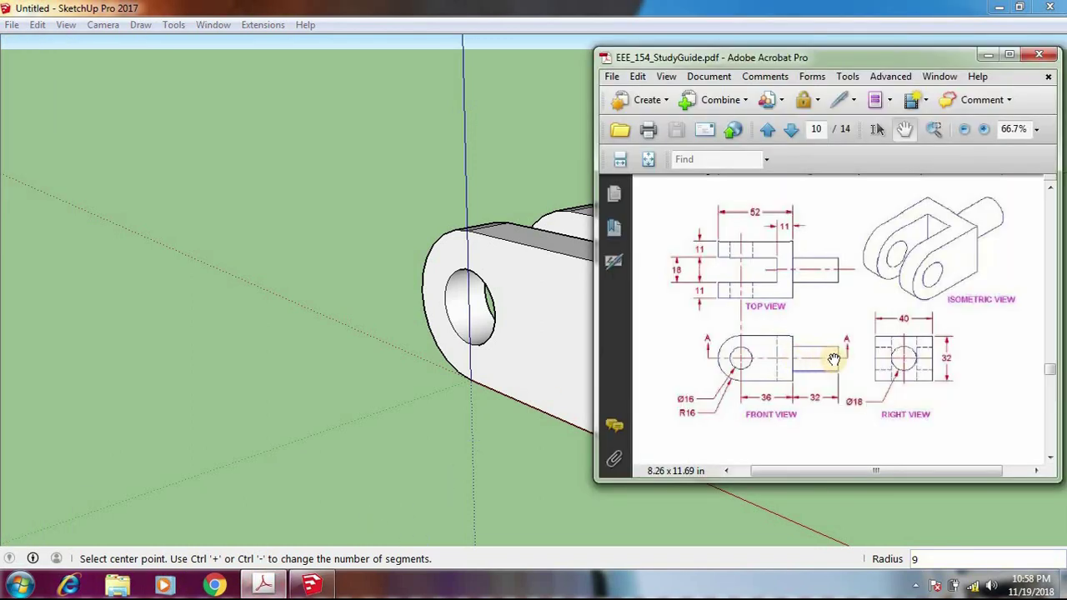
pyautogui.click(305, 8)
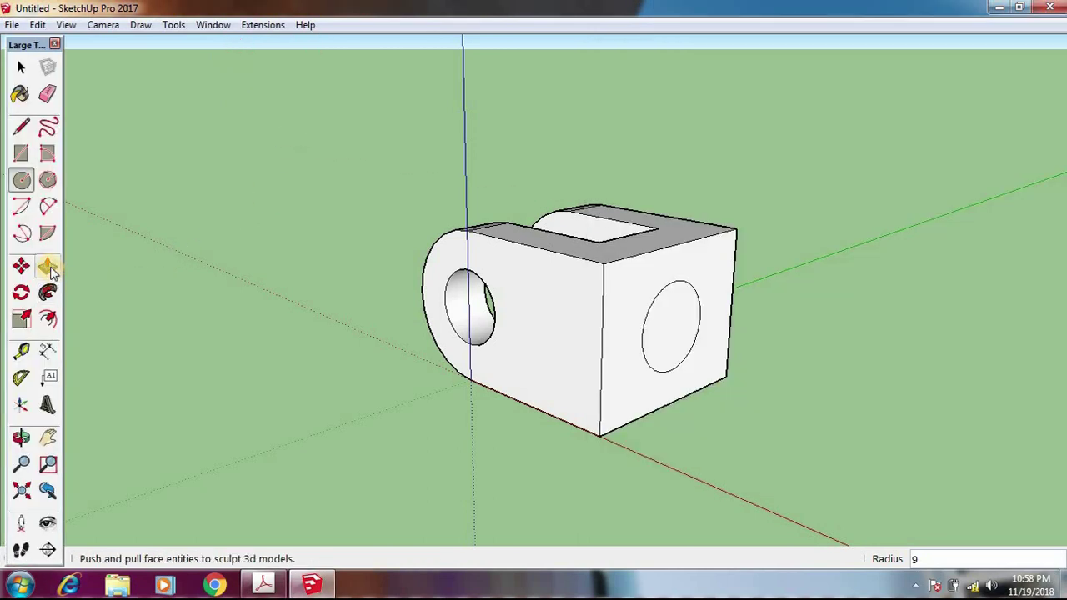
pyautogui.click(47, 265)
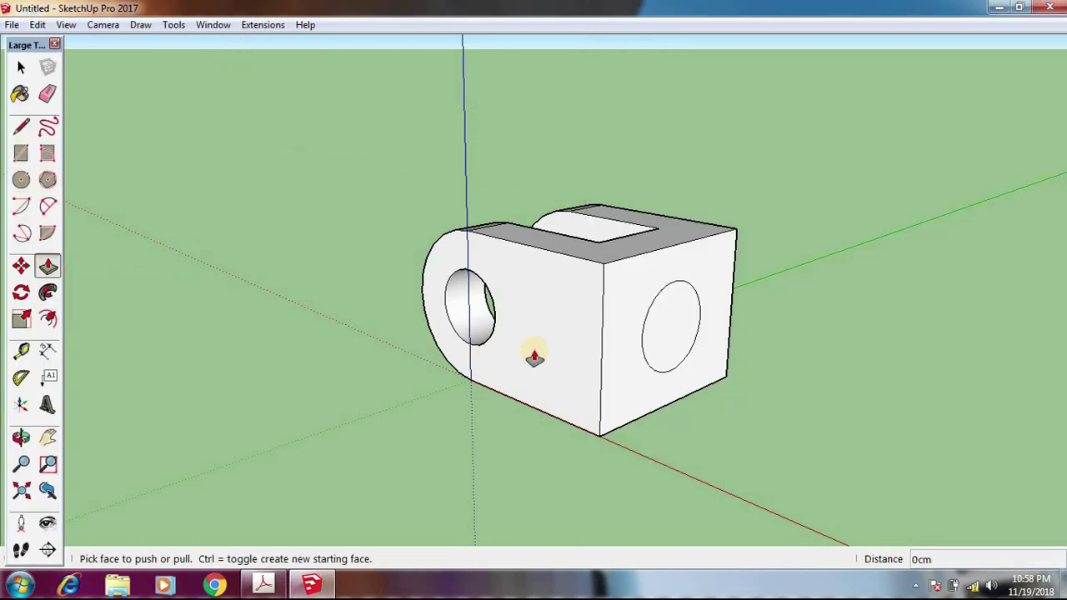
pyautogui.click(659, 327)
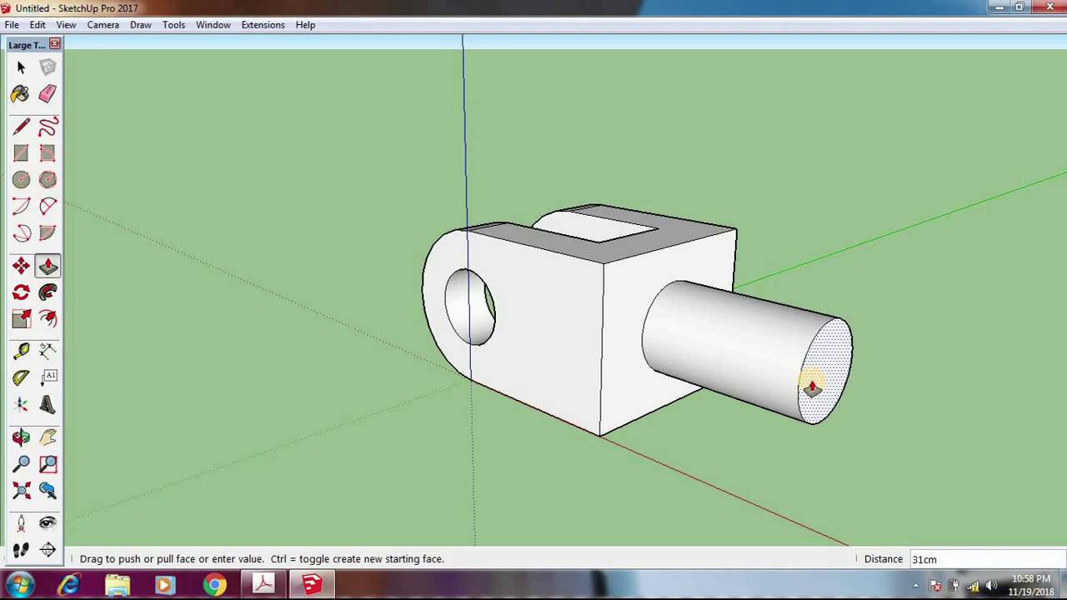
pyautogui.click(810, 386)
pyautogui.click(21, 67)
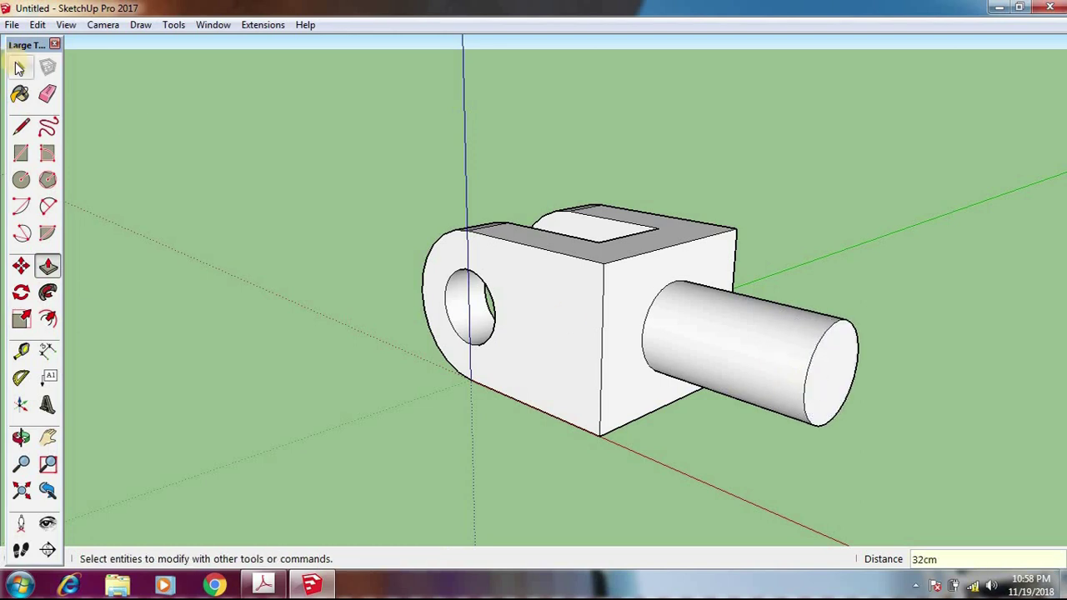
# Step: View the model from the fork side and compare it with the isometric view in the study guide
pyautogui.moveTo(483, 303); pyautogui.dragTo(727, 315, button='middle')
pyautogui.moveTo(507, 238); pyautogui.dragTo(560, 318, button='middle')
pyautogui.click(273, 588)
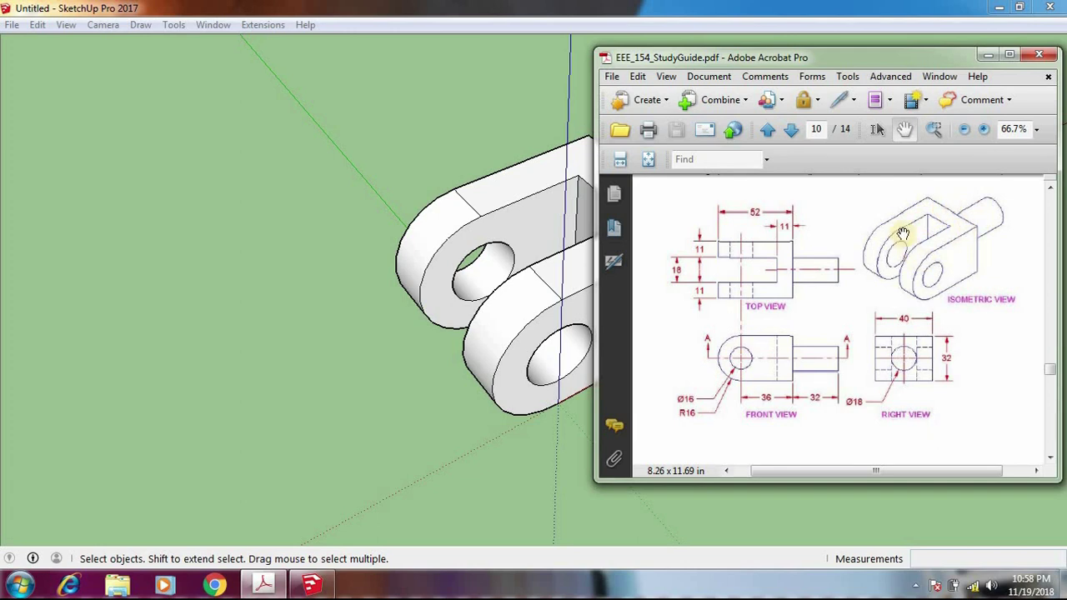
pyautogui.click(369, 10)
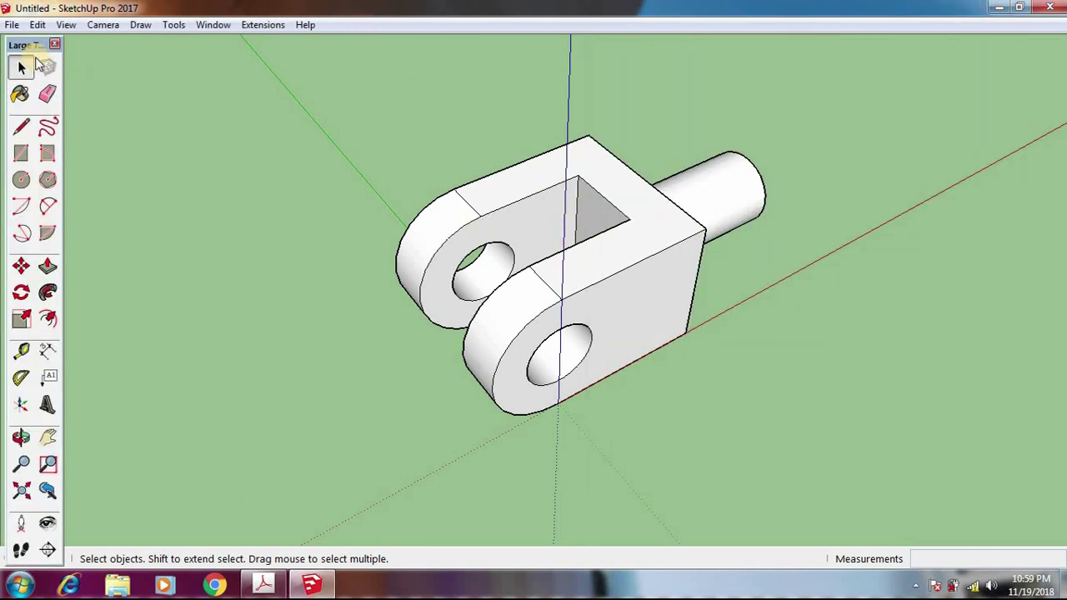
# Step: Save the model as Flange in the desktop's Flange folder, replacing the existing file and dismissing the battery warning
pyautogui.click(10, 25)
pyautogui.click(43, 102)
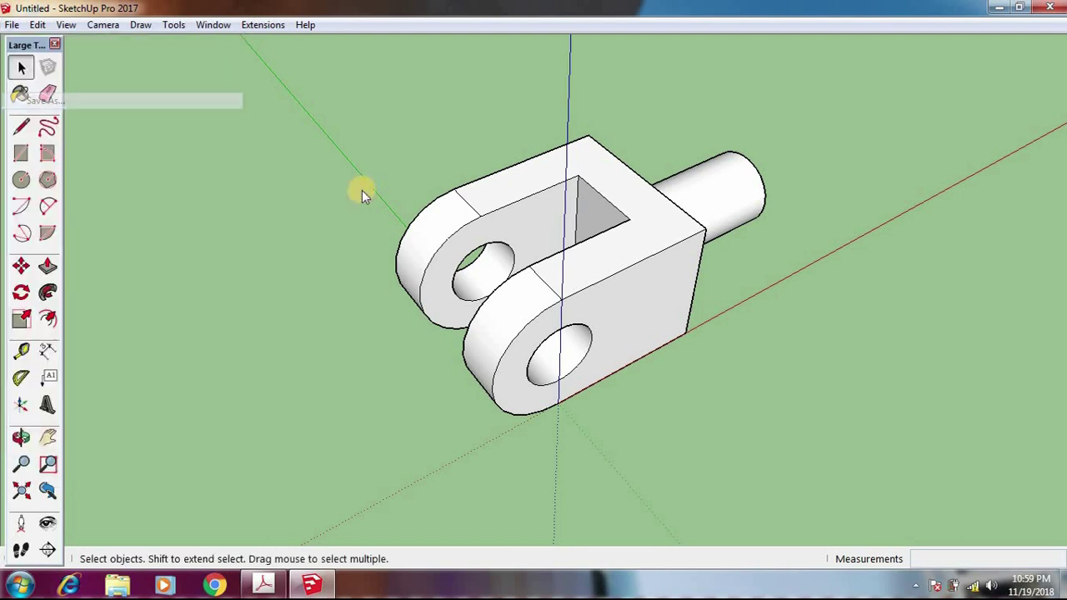
pyautogui.click(336, 193)
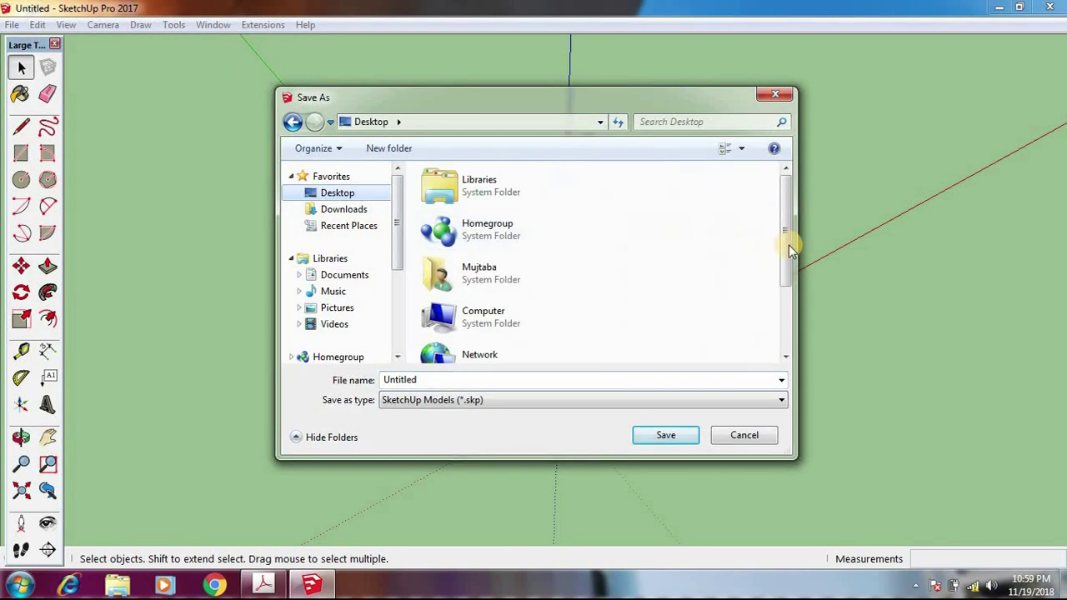
pyautogui.click(786, 324)
pyautogui.doubleClick(512, 345)
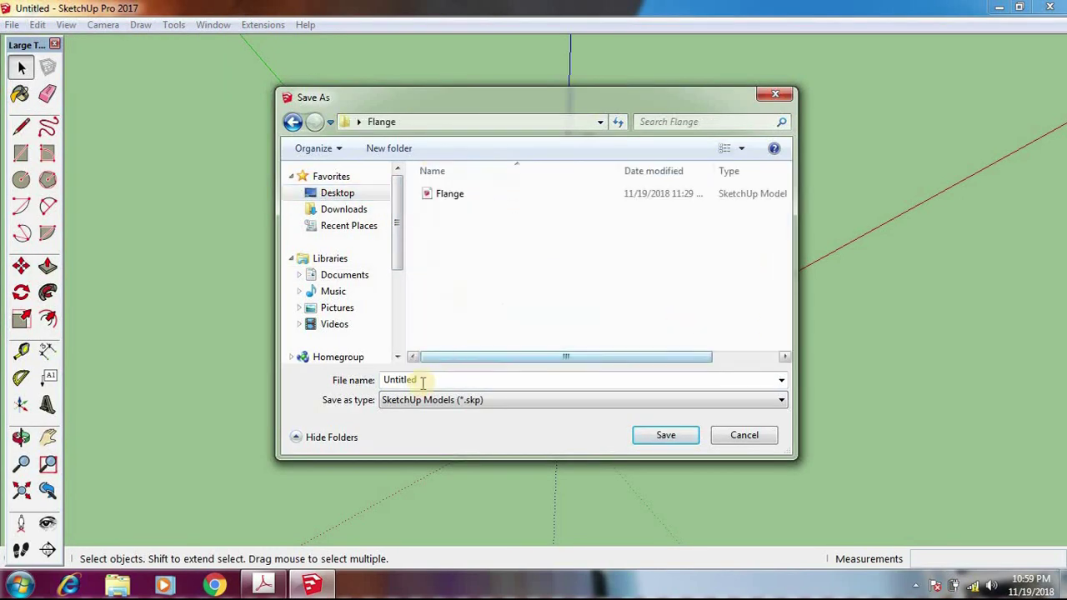
pyautogui.click(669, 330)
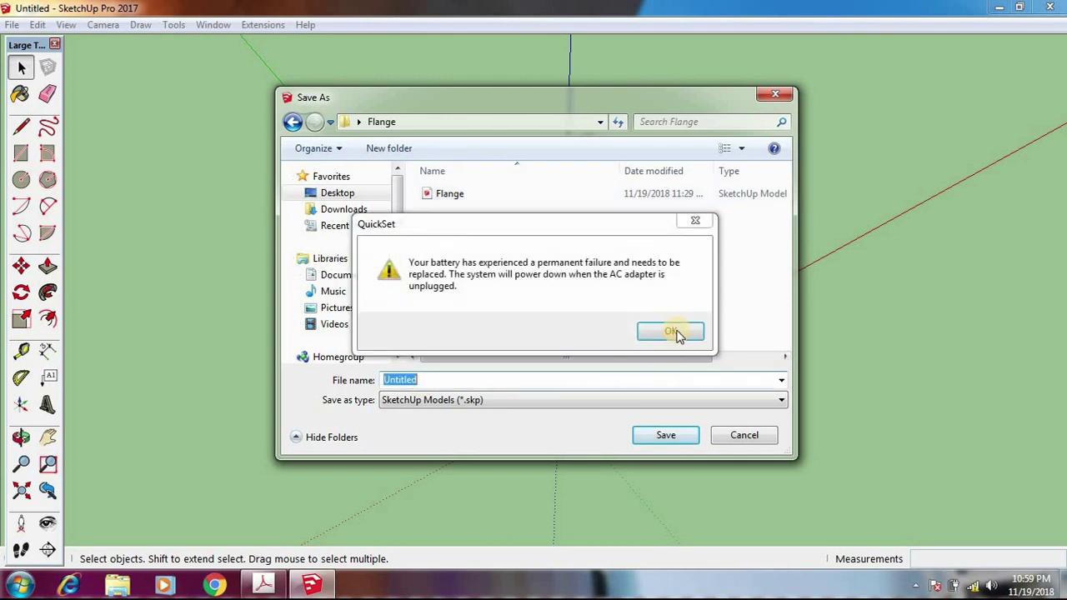
pyautogui.click(446, 193)
pyautogui.click(666, 435)
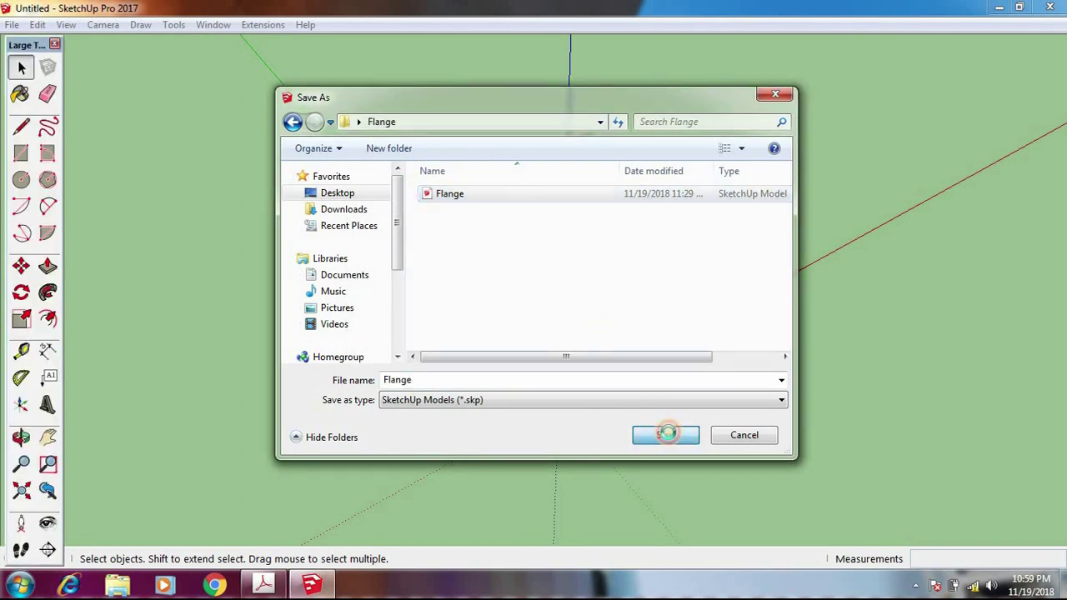
pyautogui.click(573, 292)
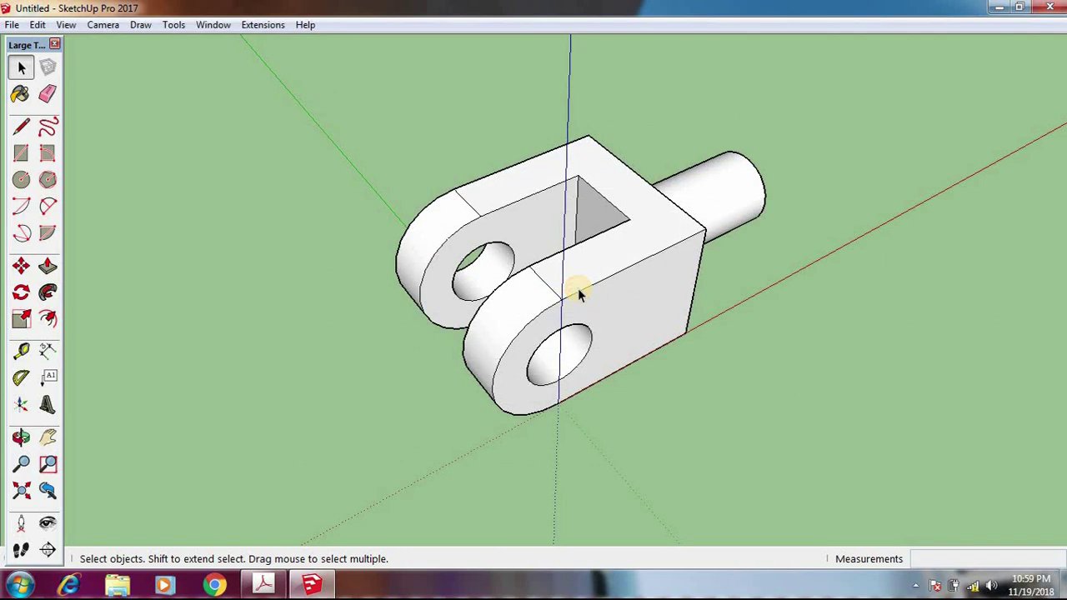
# Step: Check the saved flange once more against the study guide's dimensioned drawing, then return to the model
pyautogui.click(264, 585)
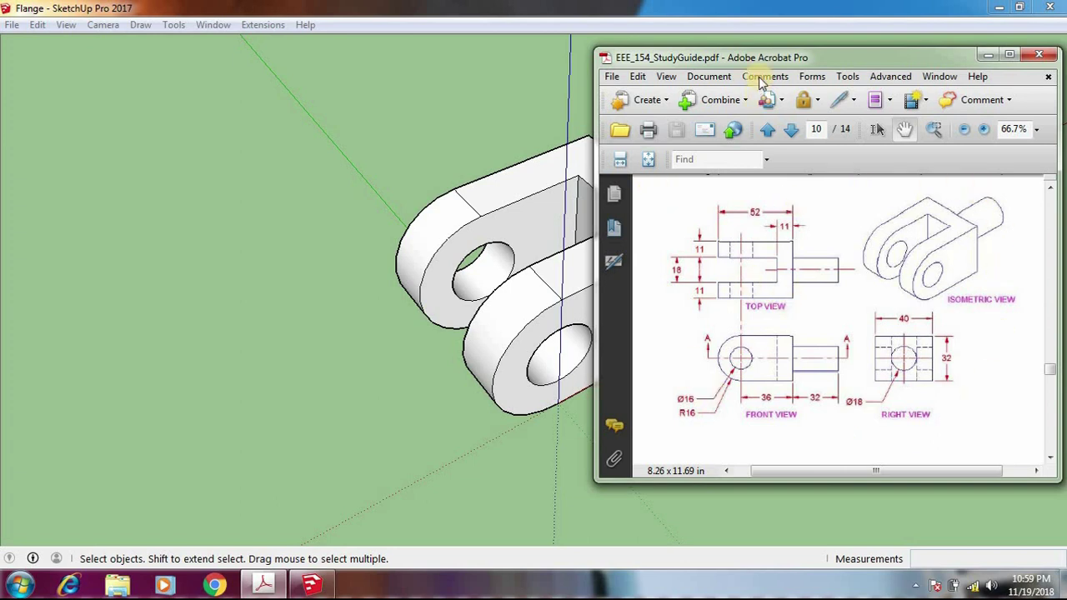
pyautogui.click(527, 6)
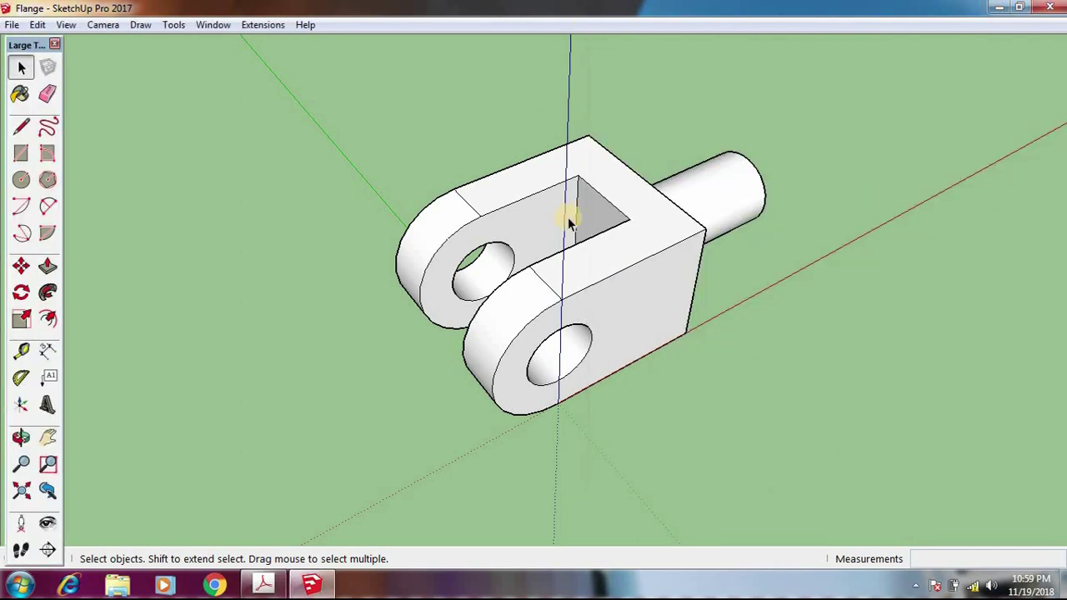